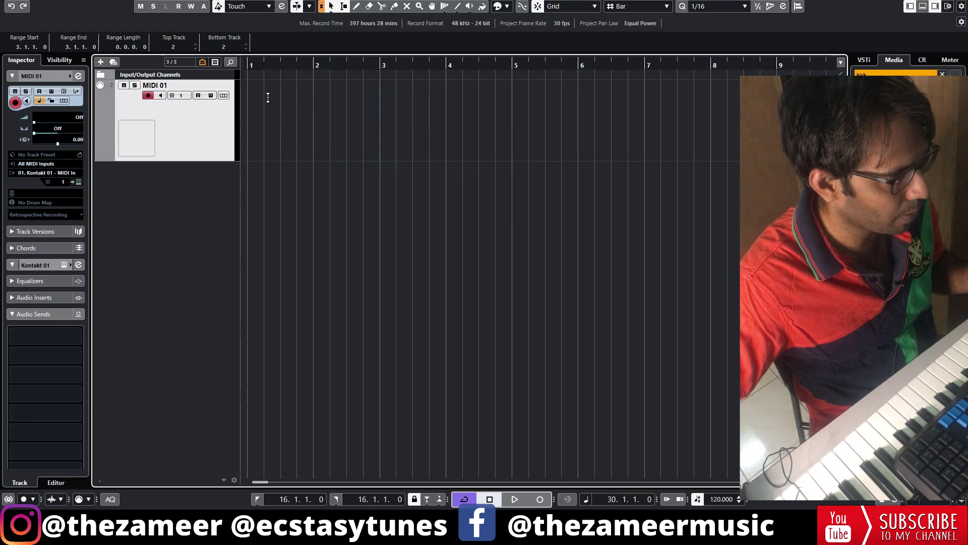
Draw a four-bar MIDI part from bar 1 to bar 5 on the MIDI 01 track.
left_click(266, 139)
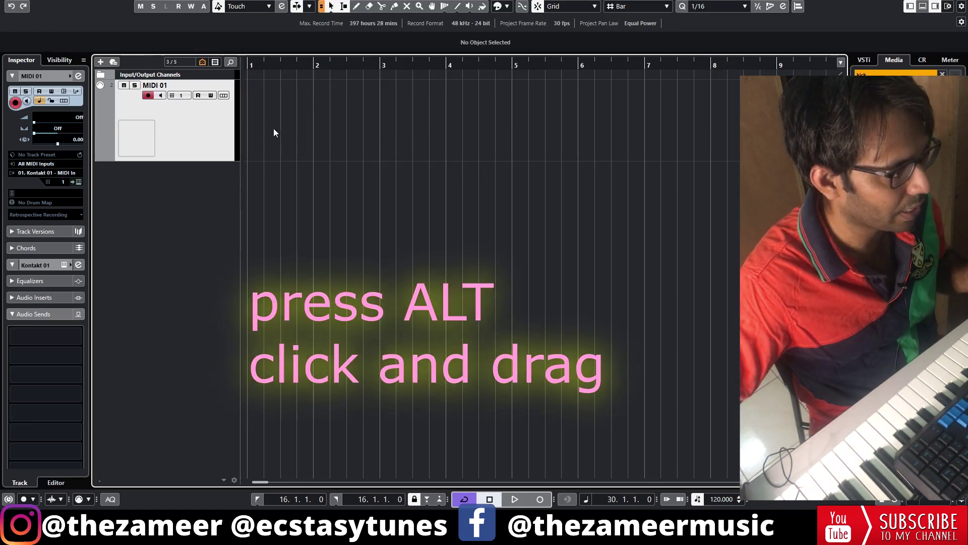
left_click_drag(250, 124, 504, 119)
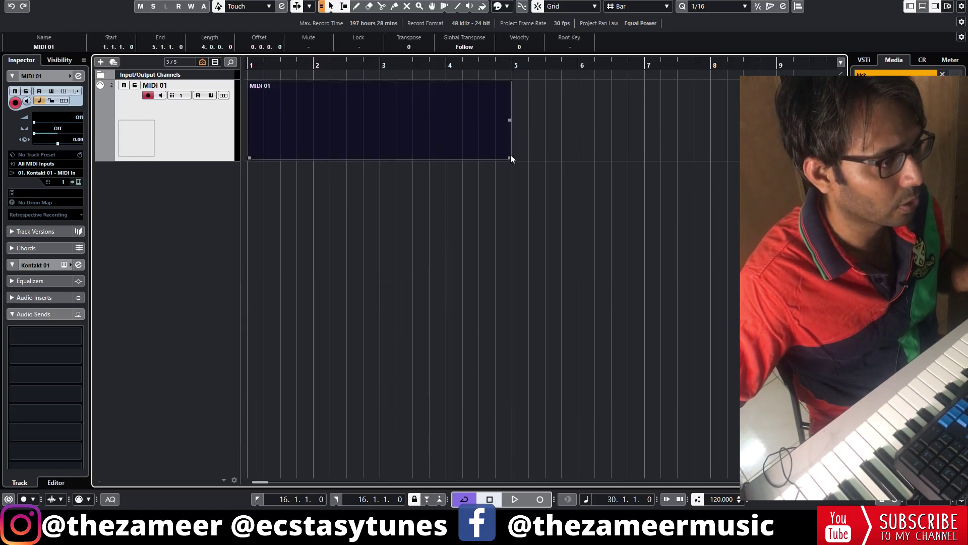
left_click(399, 170)
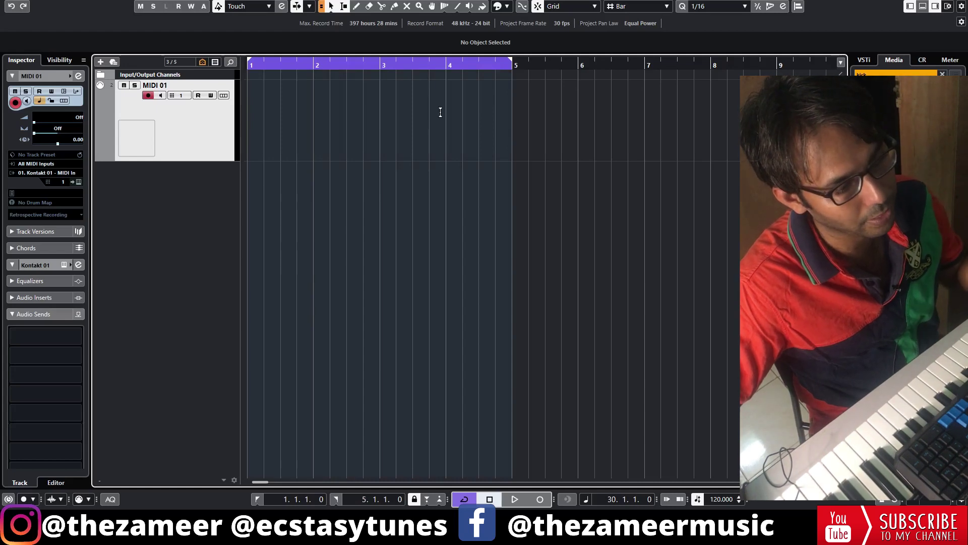
Create a MIDI part on the MIDI 01 track filling the locator range from bar 1 to bar 5.
mouse_move(512, 59)
left_mouse_down()
mouse_move(447, 73)
mouse_move(270, 58)
mouse_move(394, 73)
mouse_move(511, 72)
left_mouse_up()
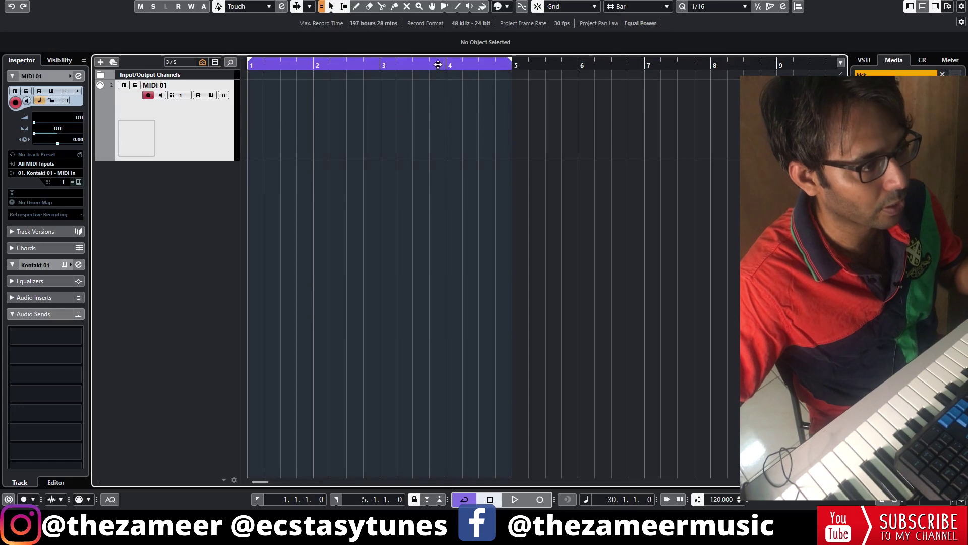
double_click(351, 136)
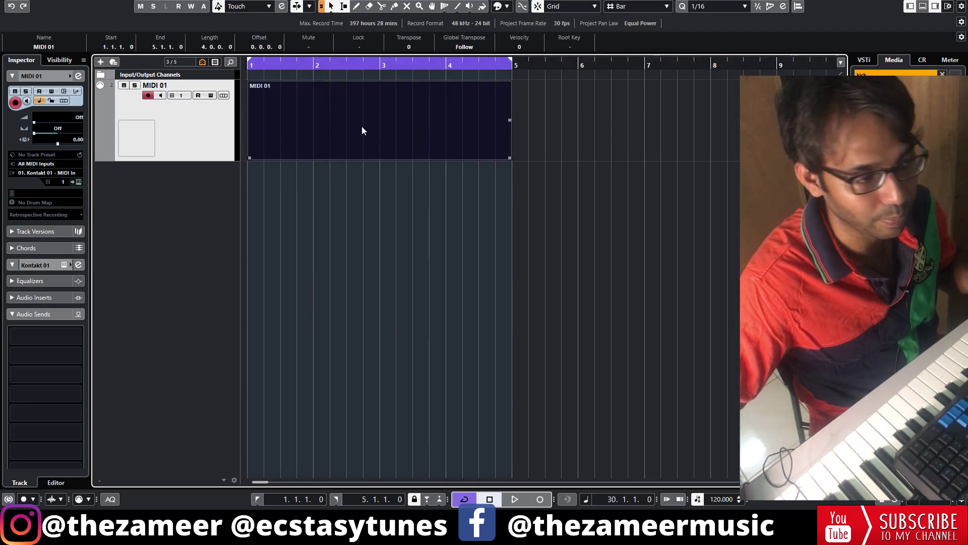
left_click(370, 176)
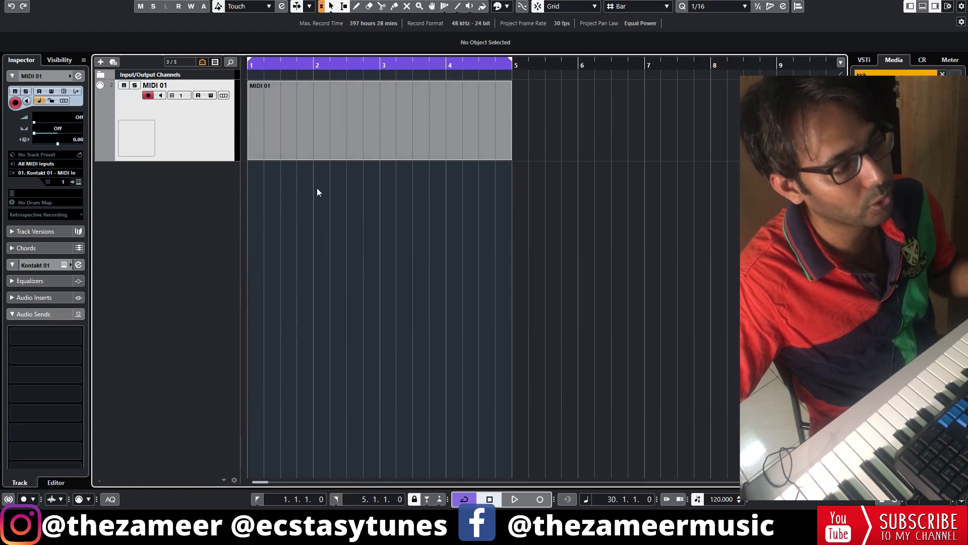
Add two more MIDI tracks below MIDI 01, checking the output channels of the first two tracks.
double_click(213, 184)
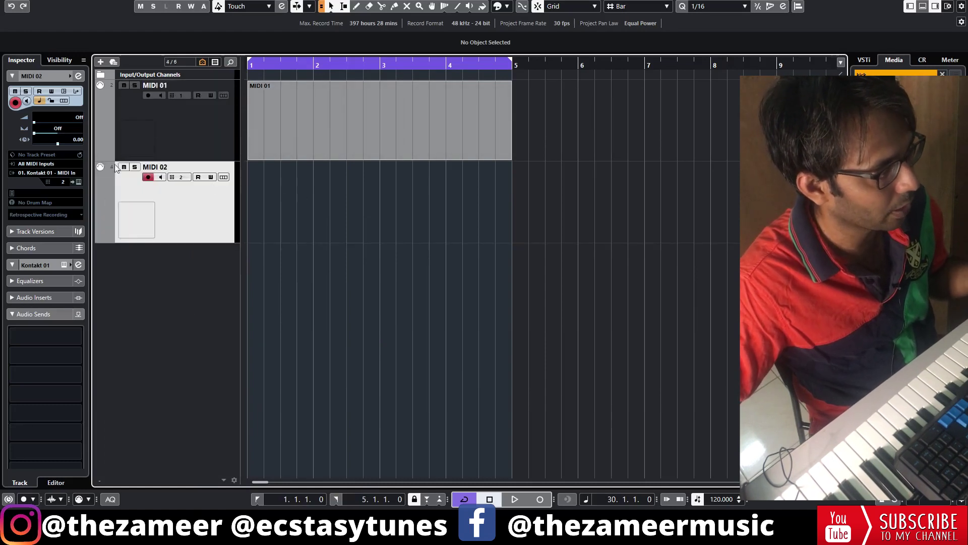
left_click(169, 126)
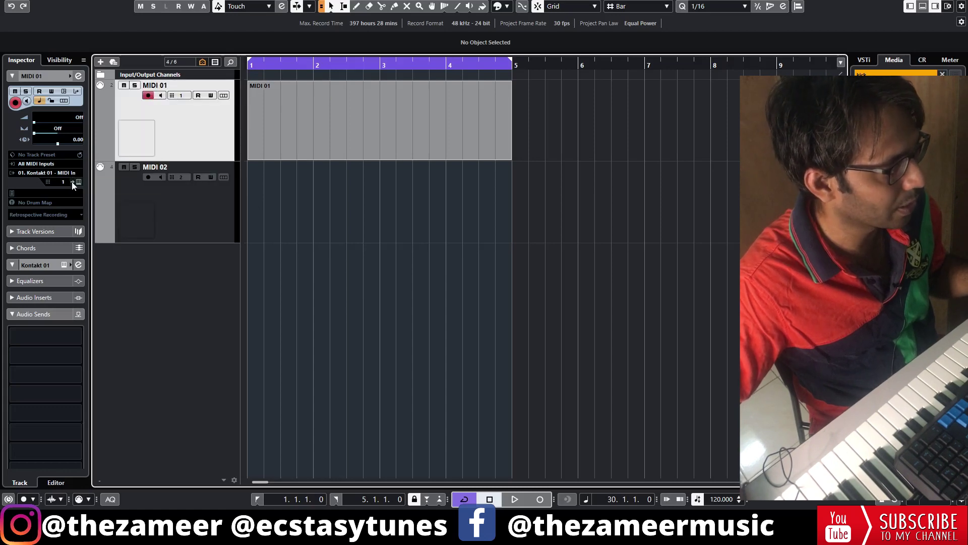
left_click(166, 203)
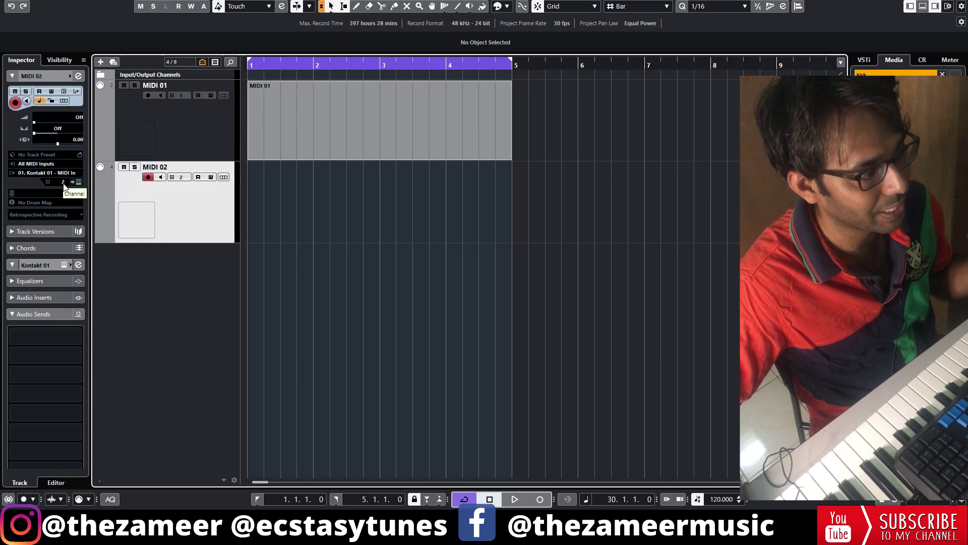
double_click(198, 268)
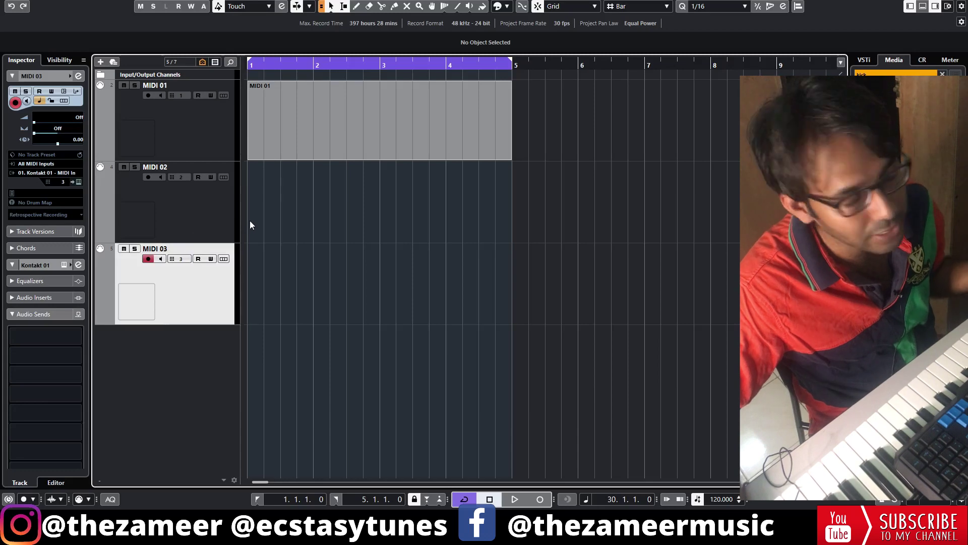
Add one audio track below MIDI 03, and cancel adding a second audio track.
left_click(100, 62)
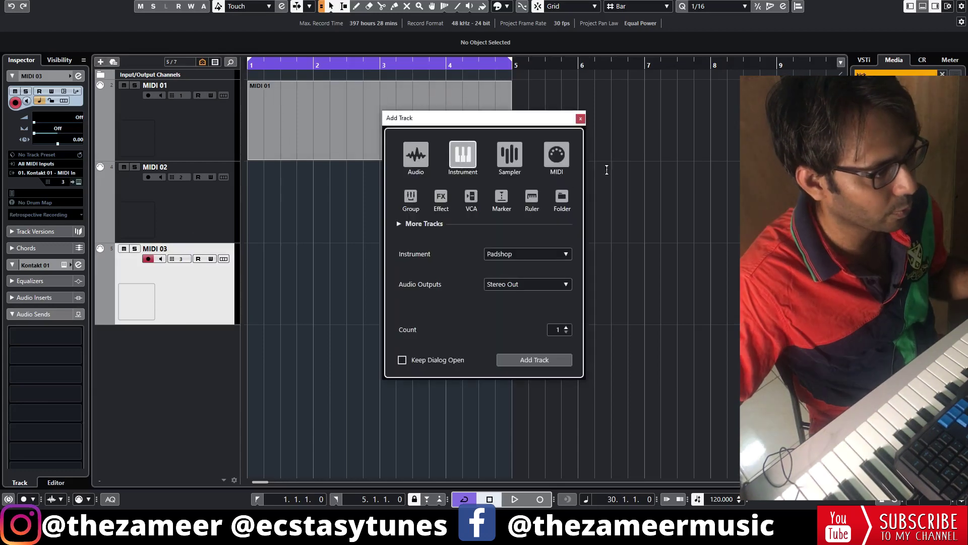
left_click(425, 158)
left_click(451, 153)
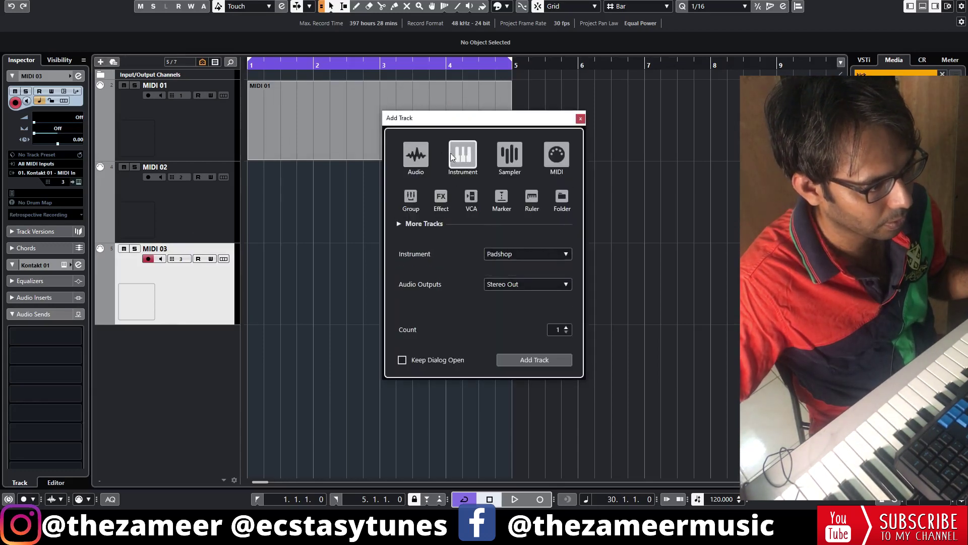
left_click(416, 154)
left_click(552, 359)
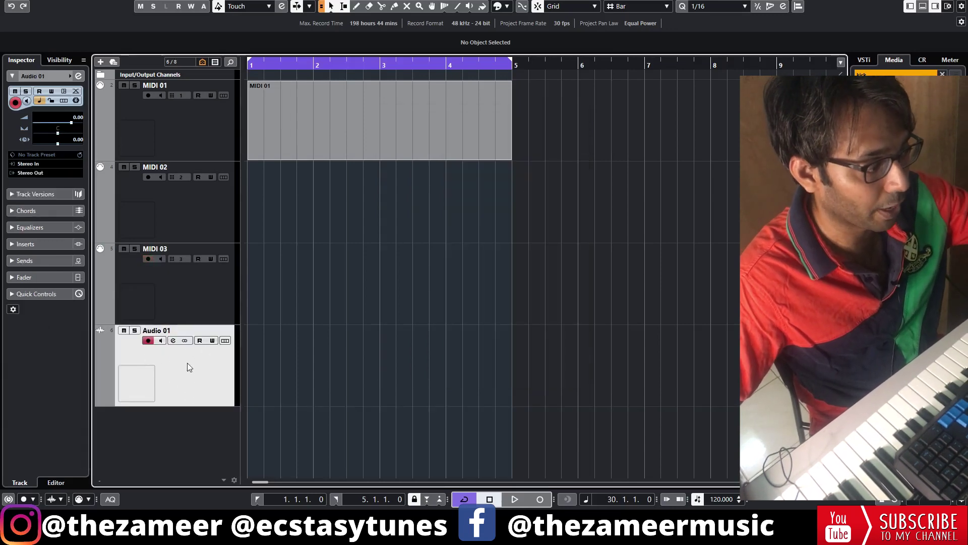
double_click(182, 434)
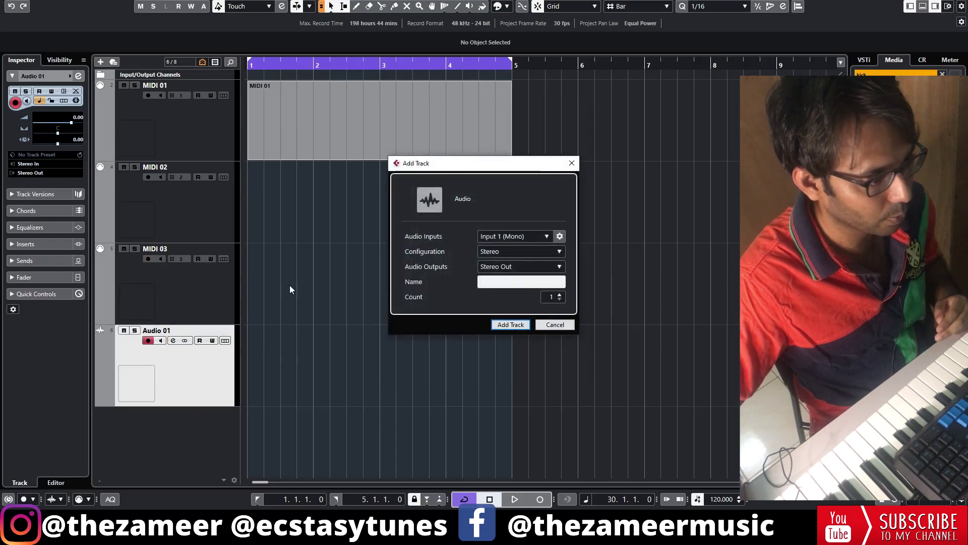
left_click(555, 324)
Add another MIDI track at the end of the track list, based on the selected MIDI 03 track.
left_click(158, 296)
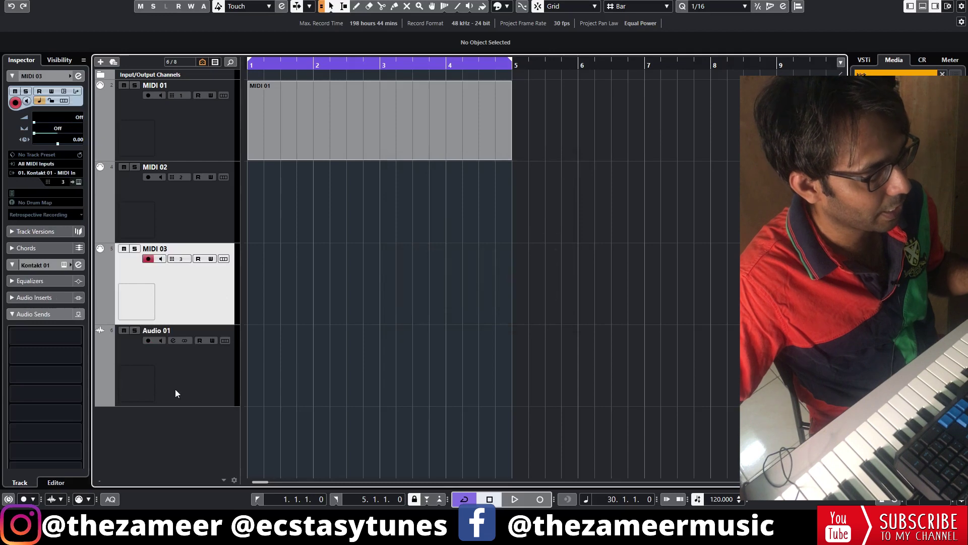
double_click(192, 426)
scroll(190, 379, "down", 2)
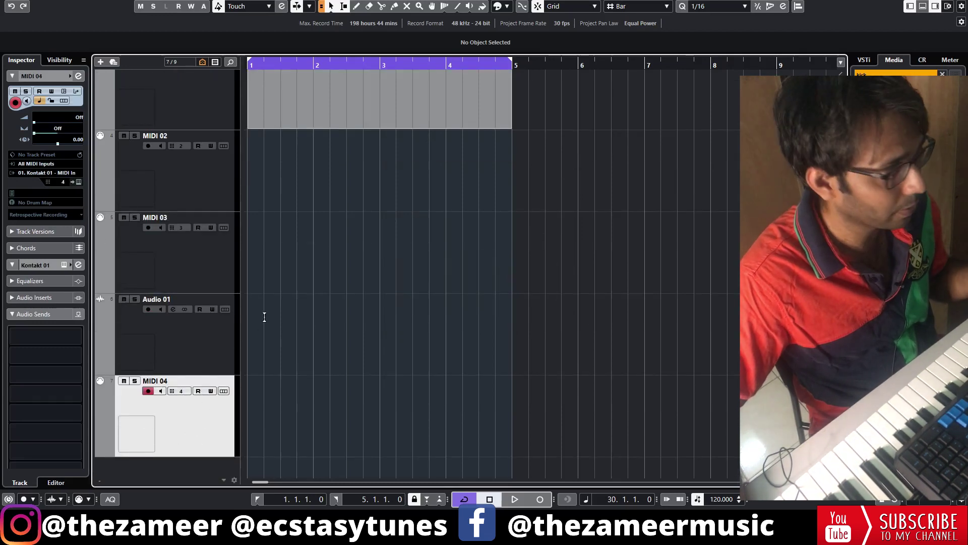
Open the MIDI 01 part in the Key Editor and show the editor in its own window.
scroll(270, 164, "up", 2)
double_click(266, 147)
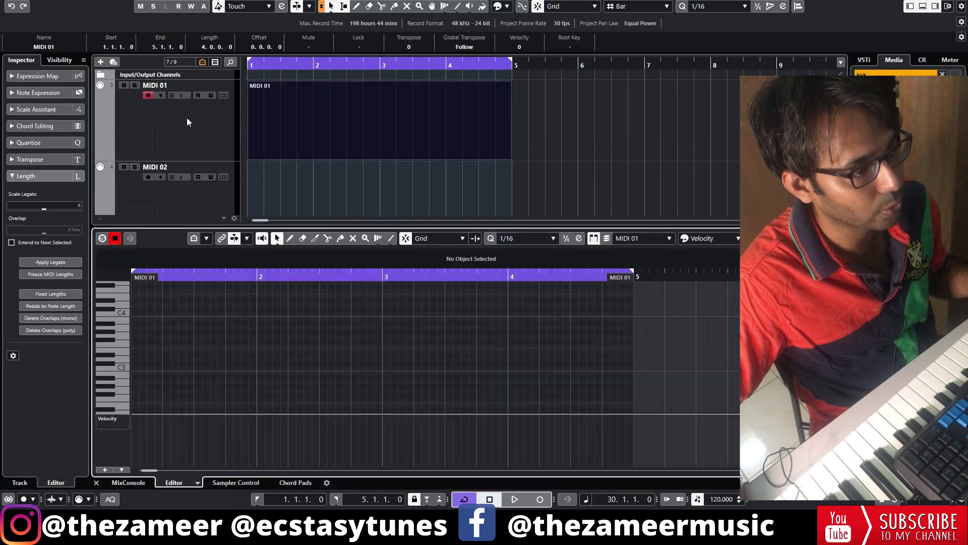
left_click(805, 239)
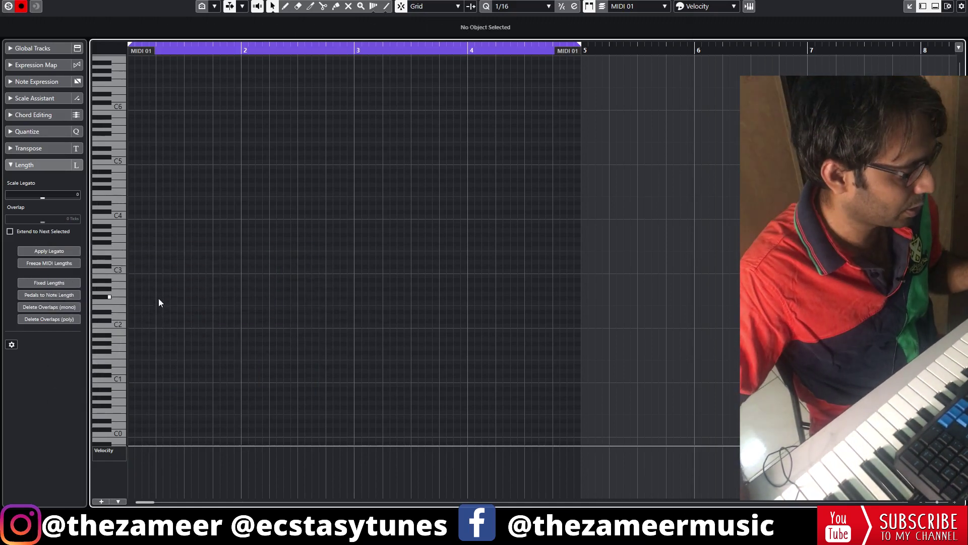
Draw four ascending notes starting at C3 across bars 1 to 4, and delete them all again.
mouse_move(129, 270)
left_mouse_down()
mouse_move(234, 269)
mouse_move(340, 258)
mouse_move(446, 227)
mouse_move(583, 221)
left_mouse_up()
left_click(359, 238)
left_click(510, 273)
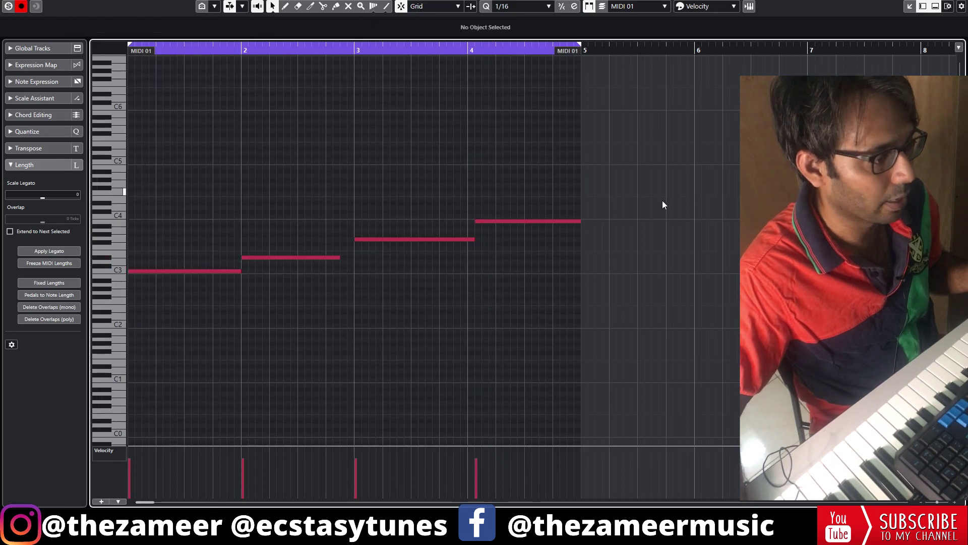
left_click_drag(637, 188, 128, 328)
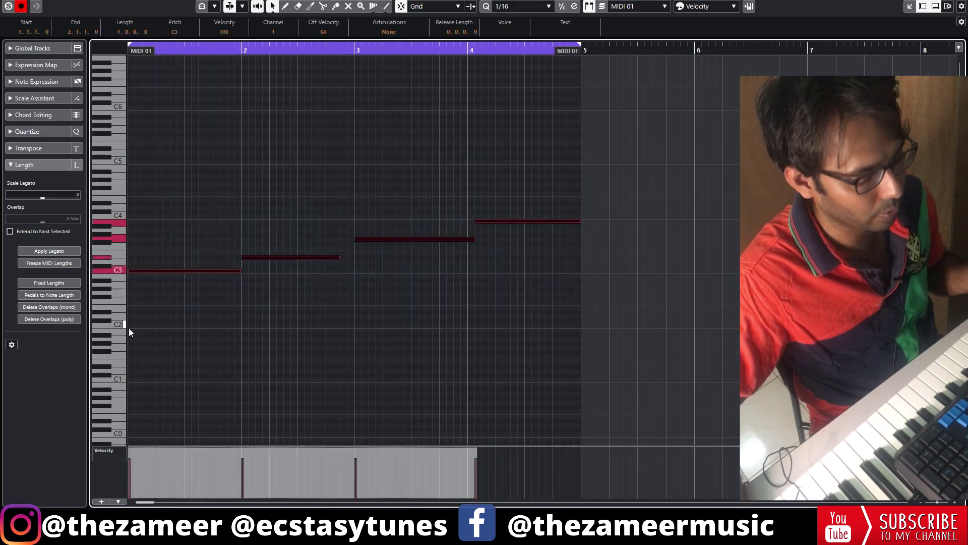
key("Delete")
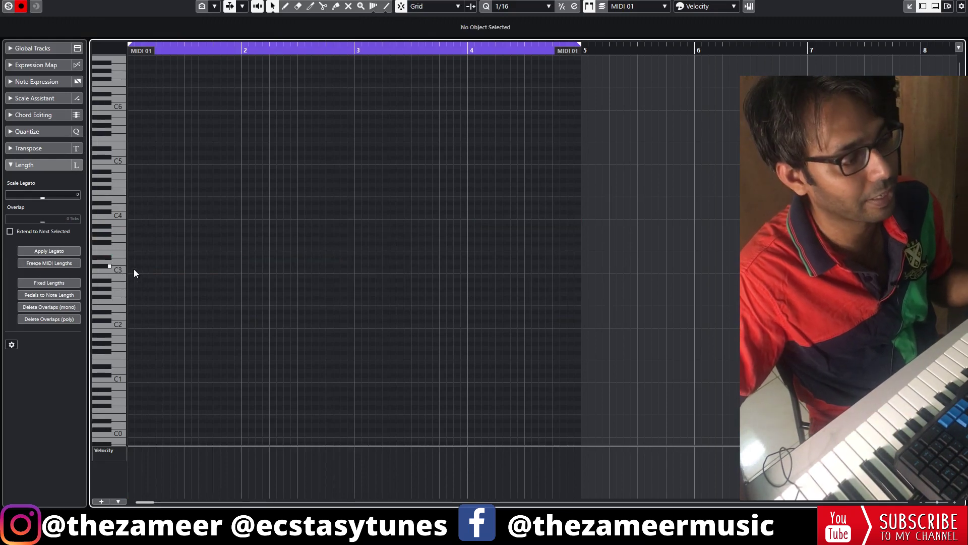
Set the quantize preset to 1/8 Triplet and draw a one-bar C3 note in bar 1.
left_click(525, 7)
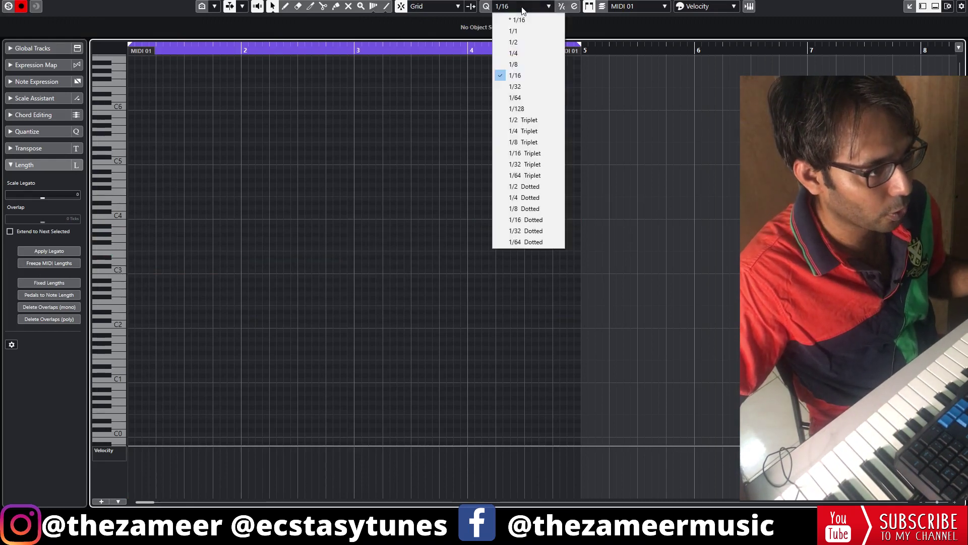
left_click(524, 142)
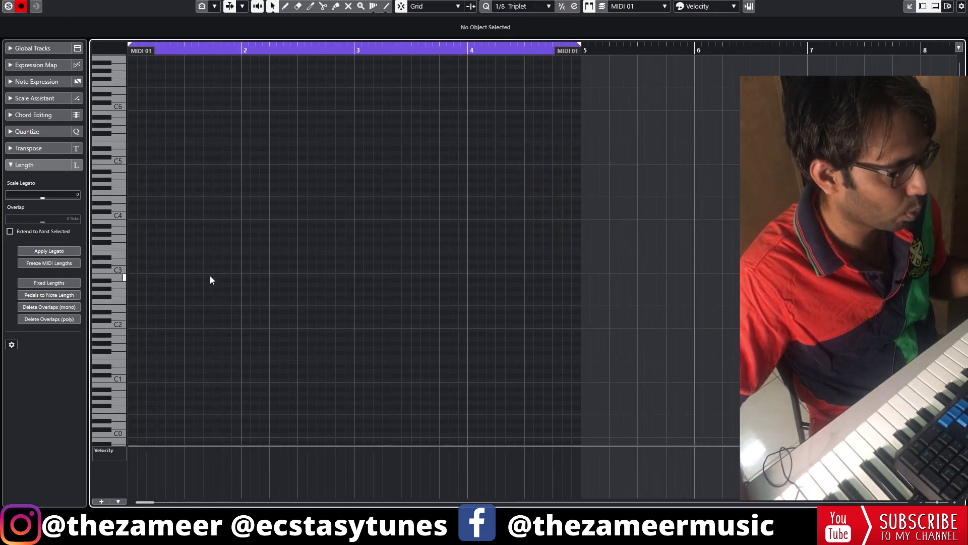
double_click(129, 271)
left_click_drag(131, 268, 245, 266)
key("h")
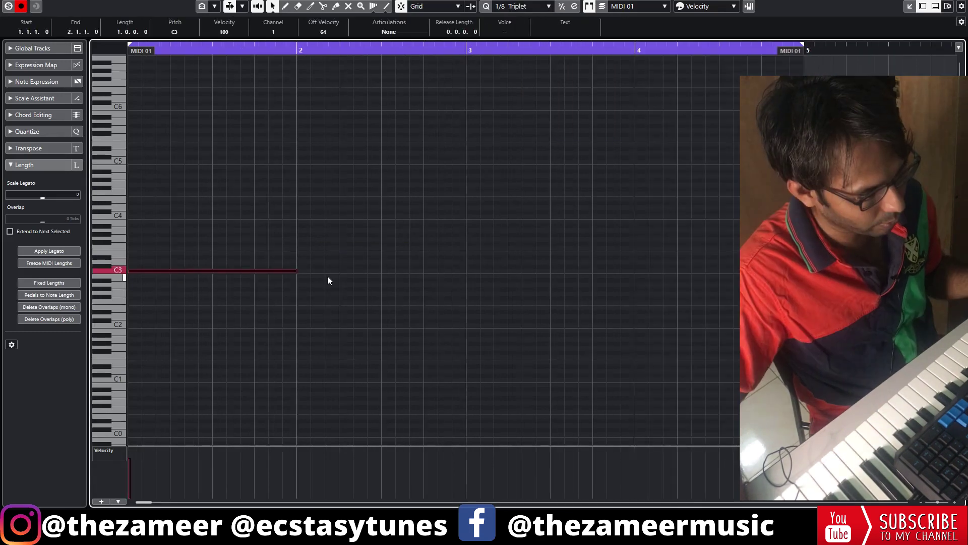
Split the one-bar C3 note into equal eighth-note triplets with the Split tool and select all the pieces.
right_click(330, 260)
left_click(381, 259)
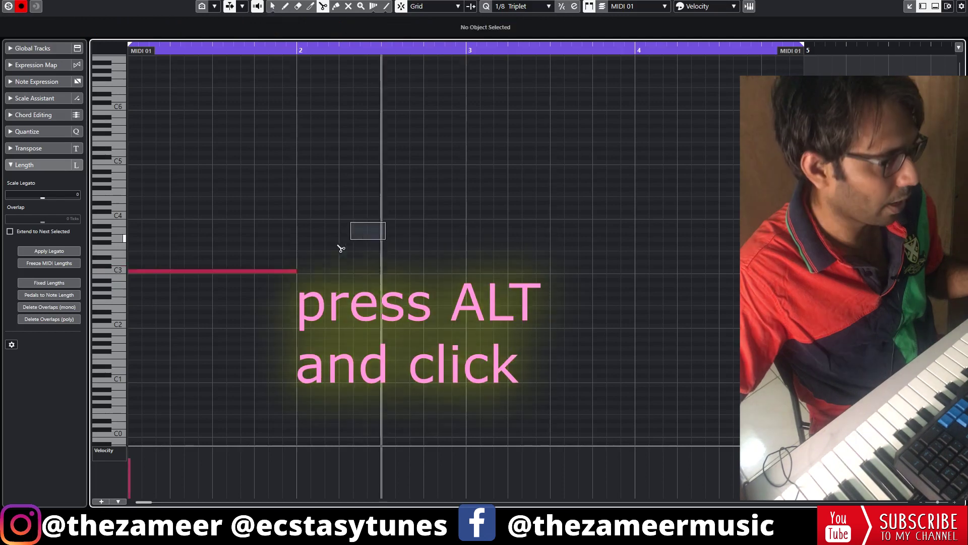
left_click(150, 271, "alt")
key("1")
left_click_drag(361, 221, 104, 338)
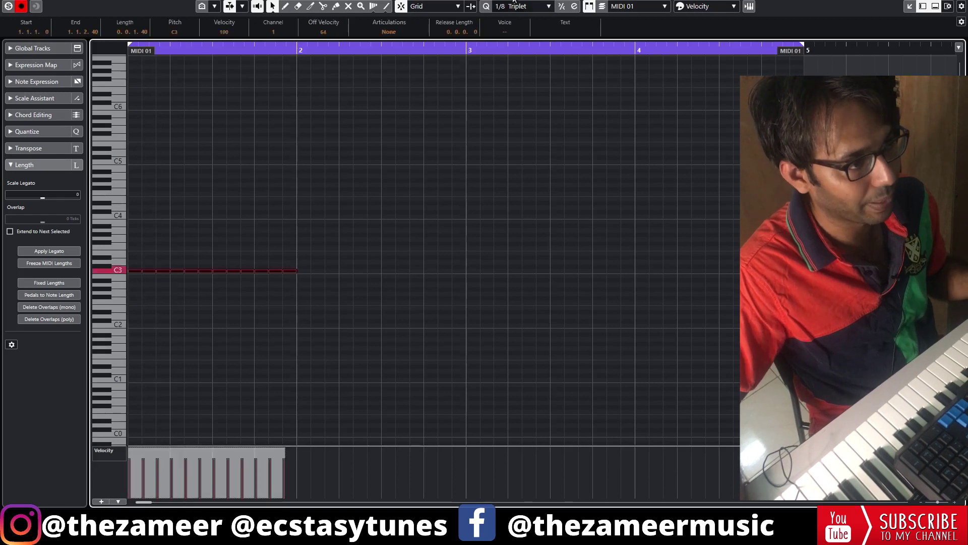
Look through the quantize presets and delete all the split C3 notes from the part.
left_click(525, 7)
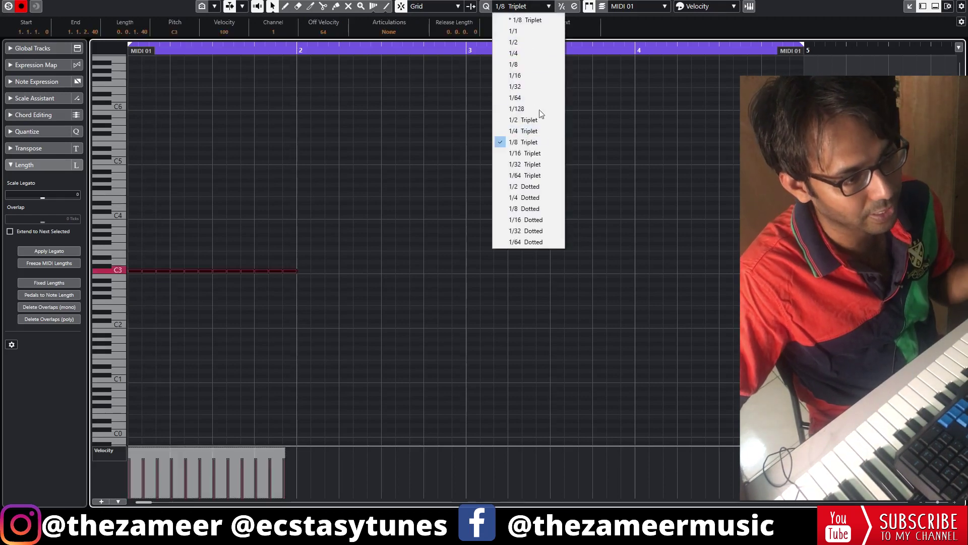
left_click(612, 202)
left_click_drag(391, 231, 50, 339)
key("Delete")
Perform on the MIDI keyboard during cycle playback and insert the Retrospective Recording on MIDI 01 as a linear recording.
key("Return")
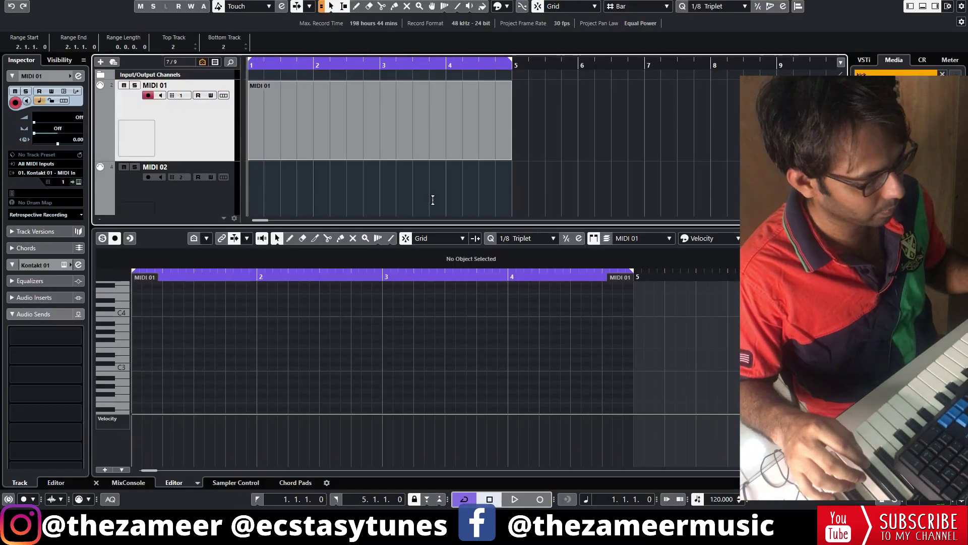
key("space")
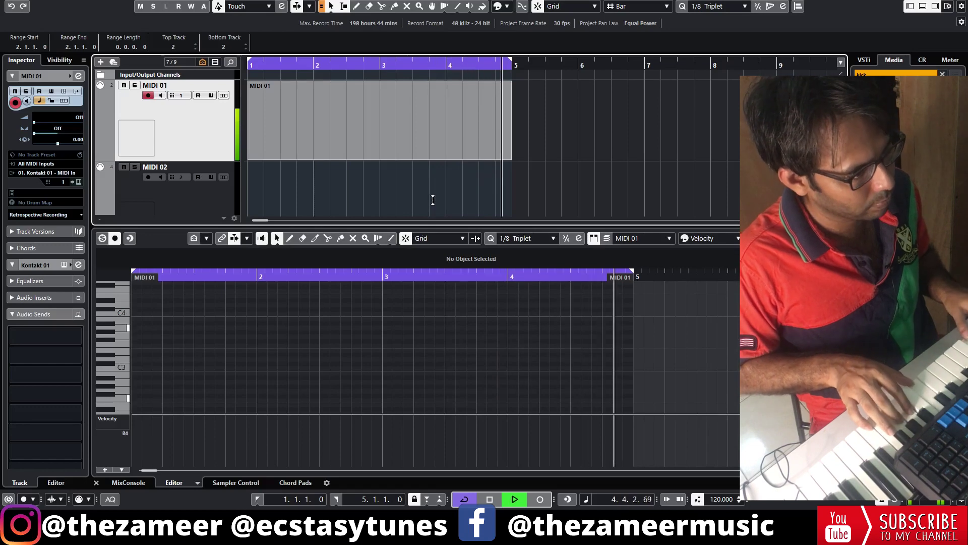
key("space")
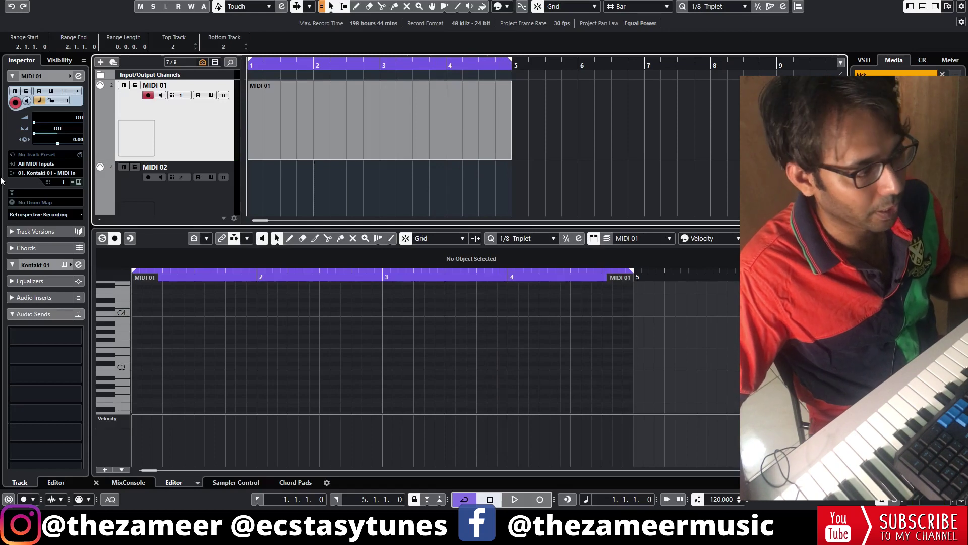
left_click(79, 214)
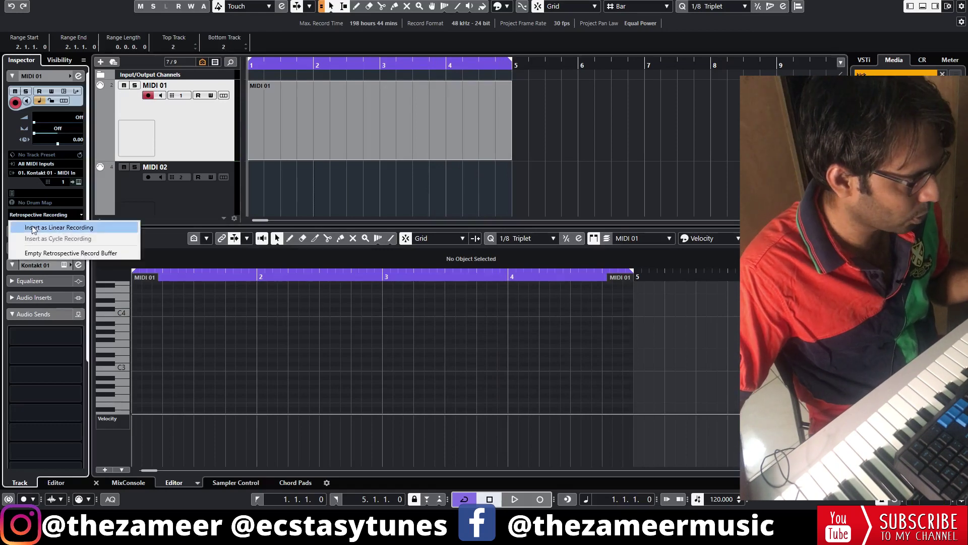
left_click(59, 228)
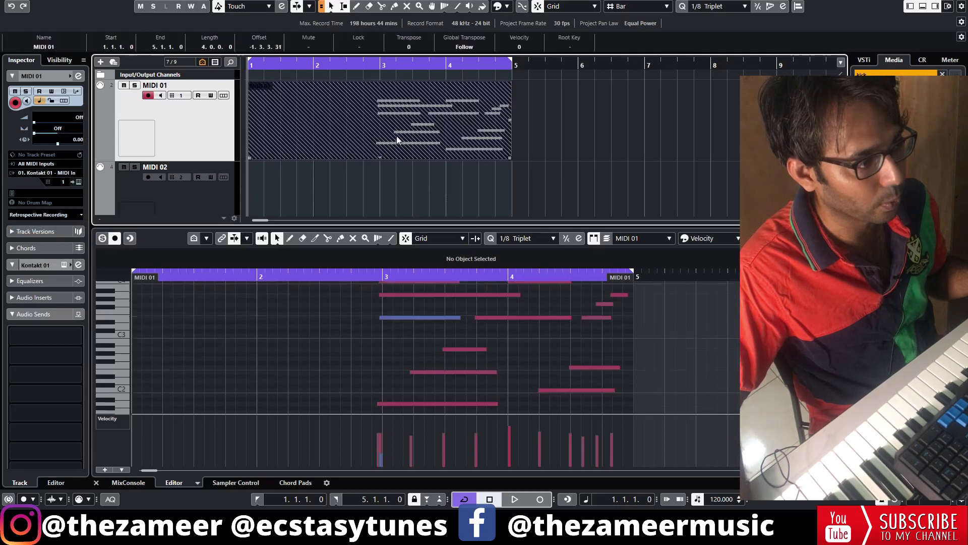
Show the lanes of the MIDI 01 track and move the recorded part onto a lane of its own.
left_click(224, 96)
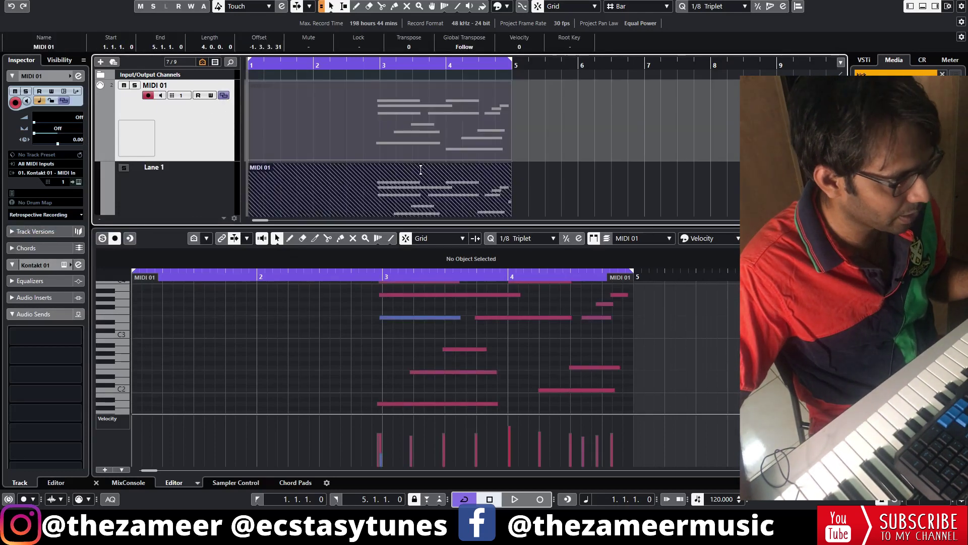
scroll(389, 208, "down", 2)
left_click(388, 208)
left_click_drag(347, 164, 326, 197)
Open the recorded MIDI 01 part on Lane 2 in the Key Editor.
left_click(401, 161)
scroll(401, 165, "down", 2)
left_click(401, 165)
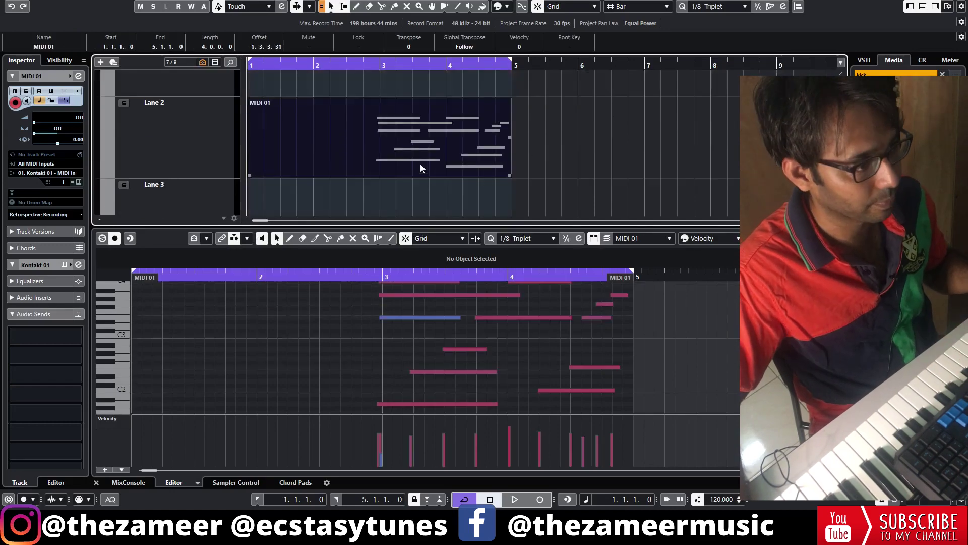
double_click(401, 164)
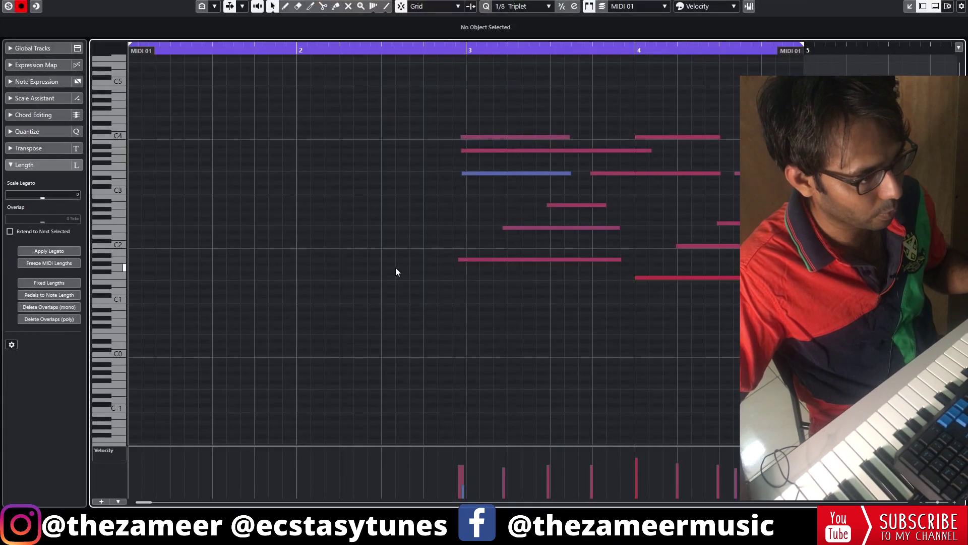
Select all the recorded notes and quantize them to the 1/8 Triplet grid.
key("g")
left_click_drag(317, 120, 599, 398)
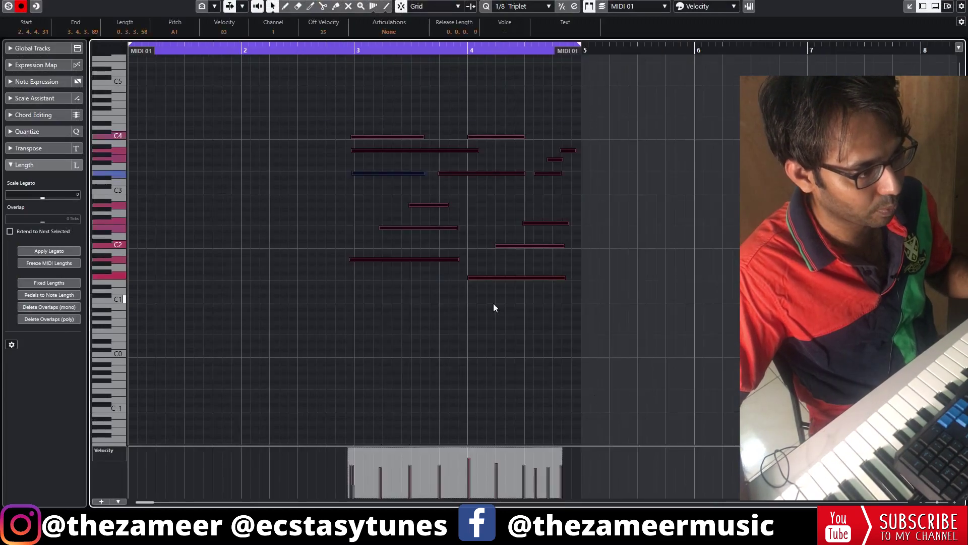
key("q")
left_click_drag(324, 123, 648, 360)
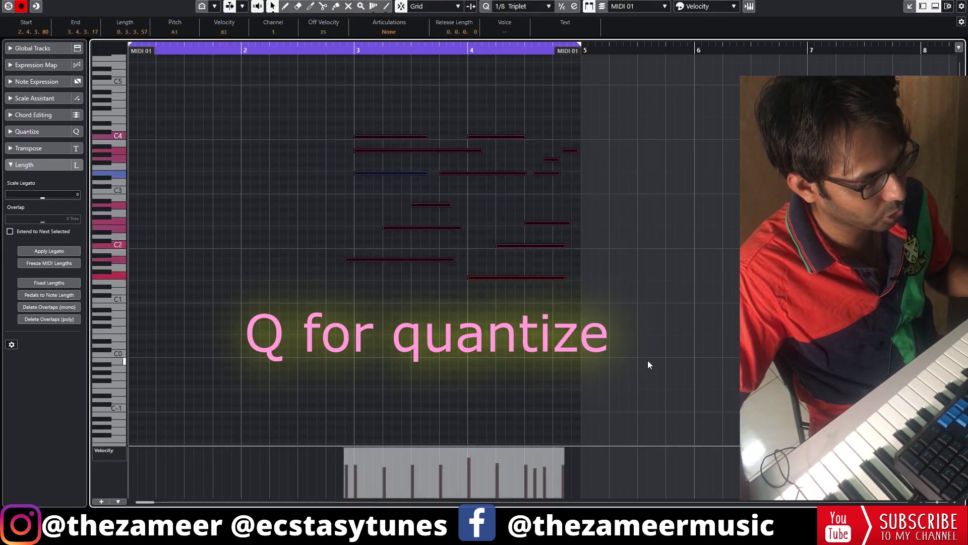
left_click(447, 295)
Apply fixed lengths of 1/8 Triplet to all the notes and select the E2 note to check its length.
key("h")
left_click_drag(274, 82, 741, 307)
left_click(311, 119)
left_click_drag(312, 120, 742, 302)
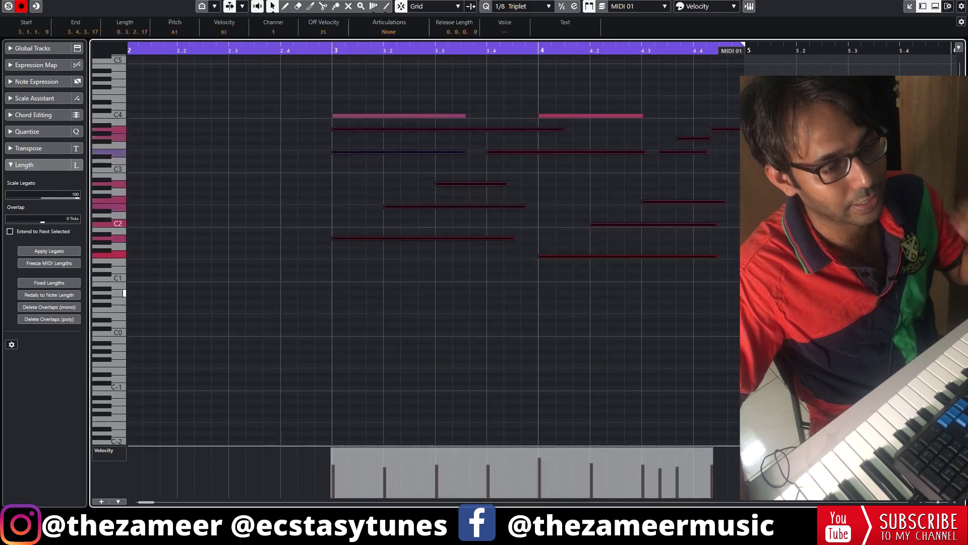
left_click(298, 100)
left_click_drag(298, 100, 741, 323)
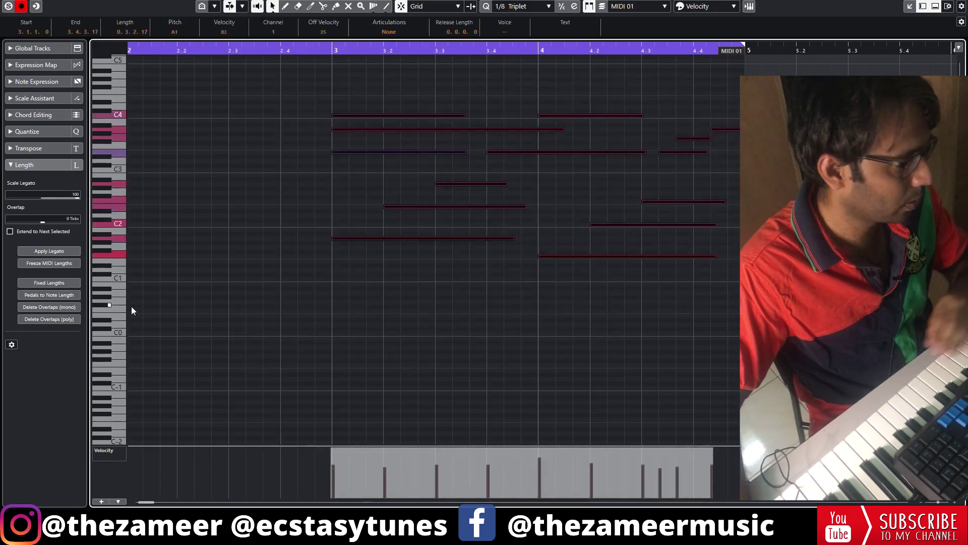
left_click(44, 285)
left_click(512, 200)
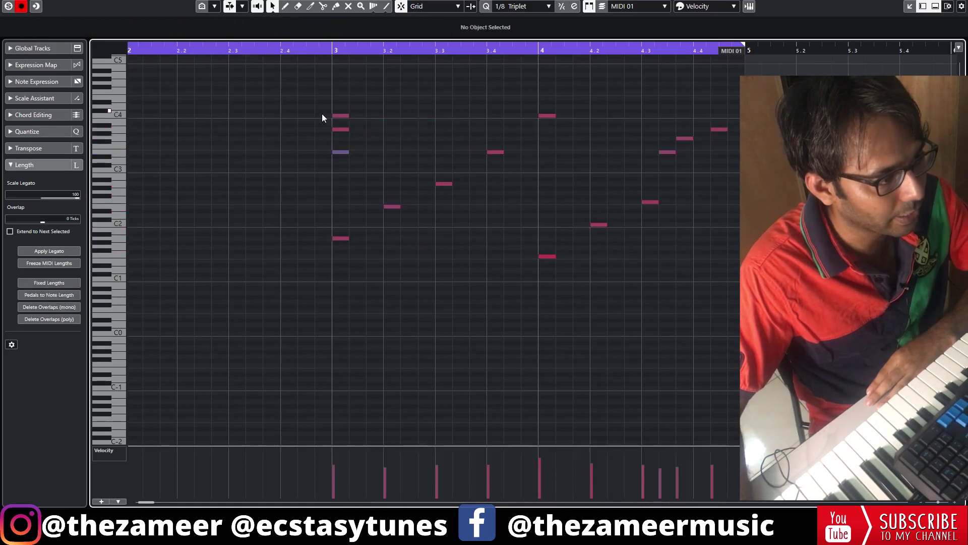
left_click_drag(368, 150, 398, 225)
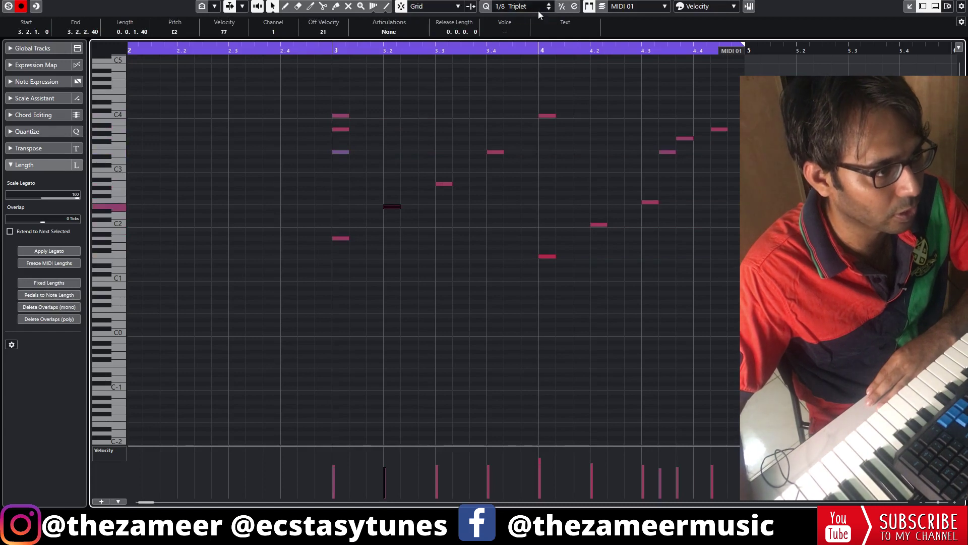
Set the quantize preset to 1/2 and apply fixed lengths to all the notes.
left_click(519, 7)
left_click(532, 42)
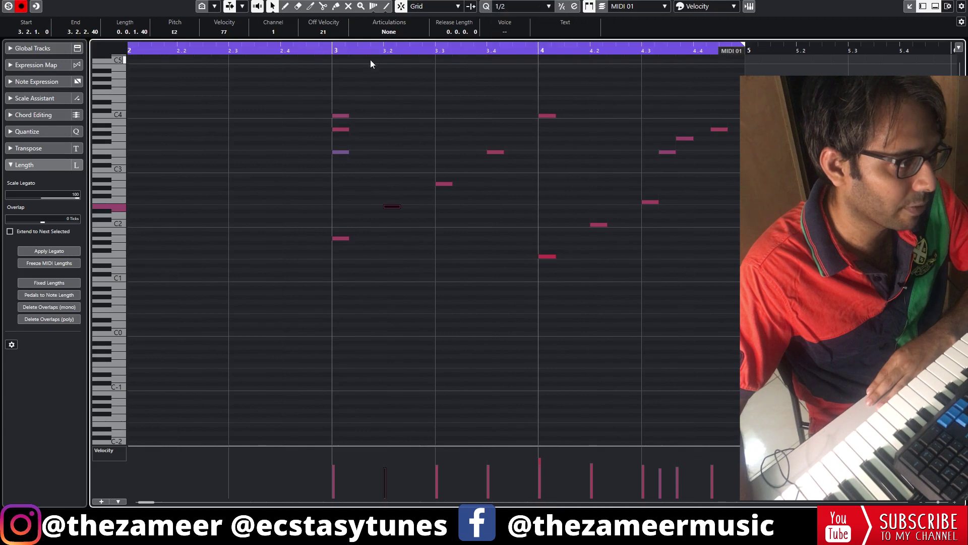
left_click(322, 72)
left_click_drag(276, 85, 746, 317)
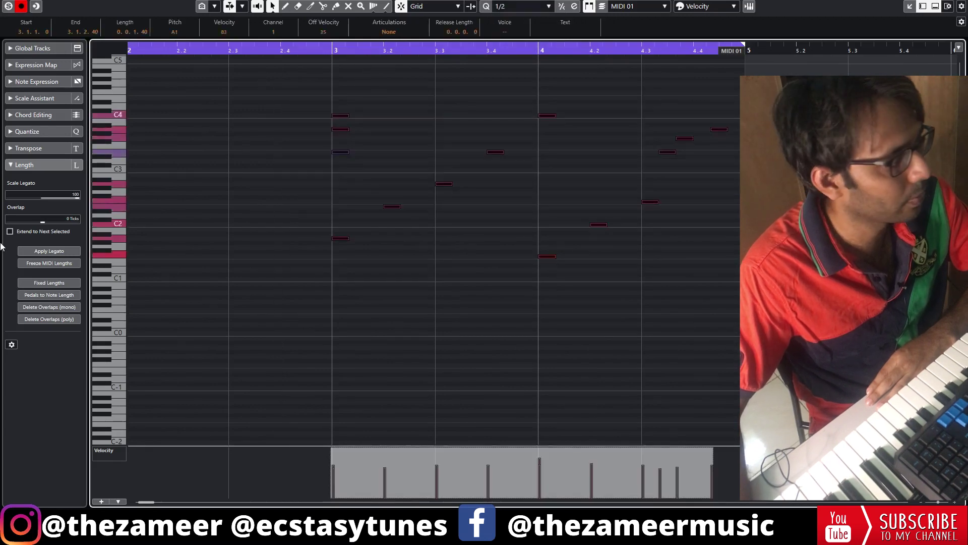
left_click(59, 282)
left_click(623, 144)
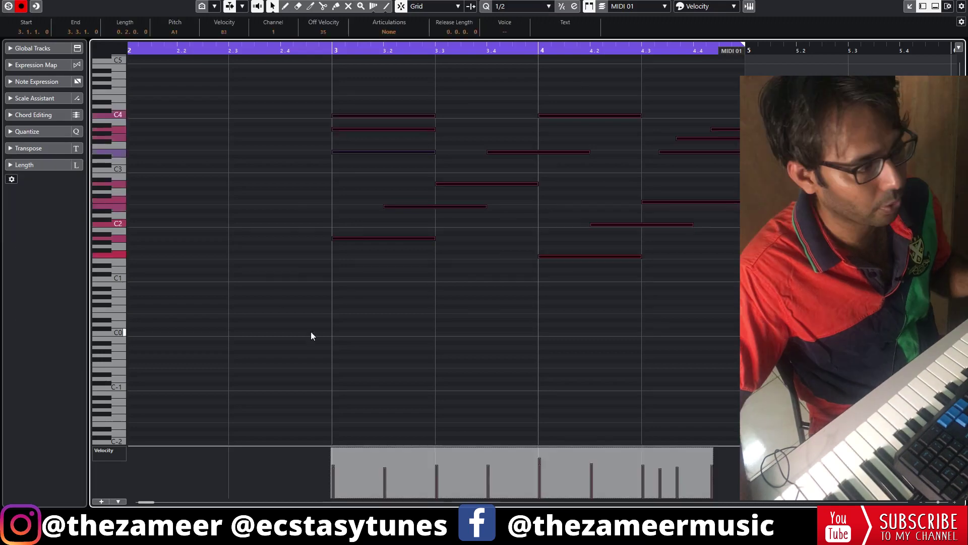
left_click(299, 258)
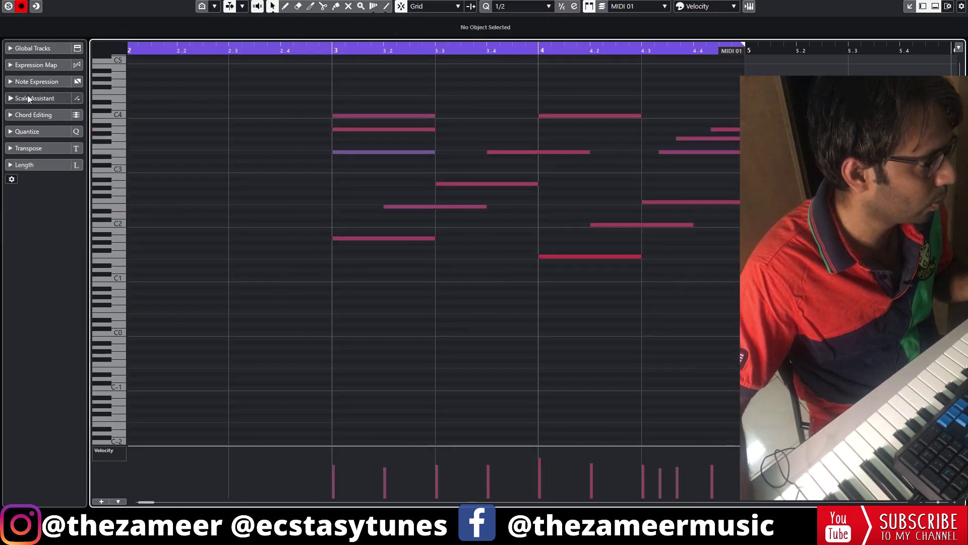
Show the Quantize settings, change the quantize preset to 1/4, and review the available grid types.
left_click(31, 131)
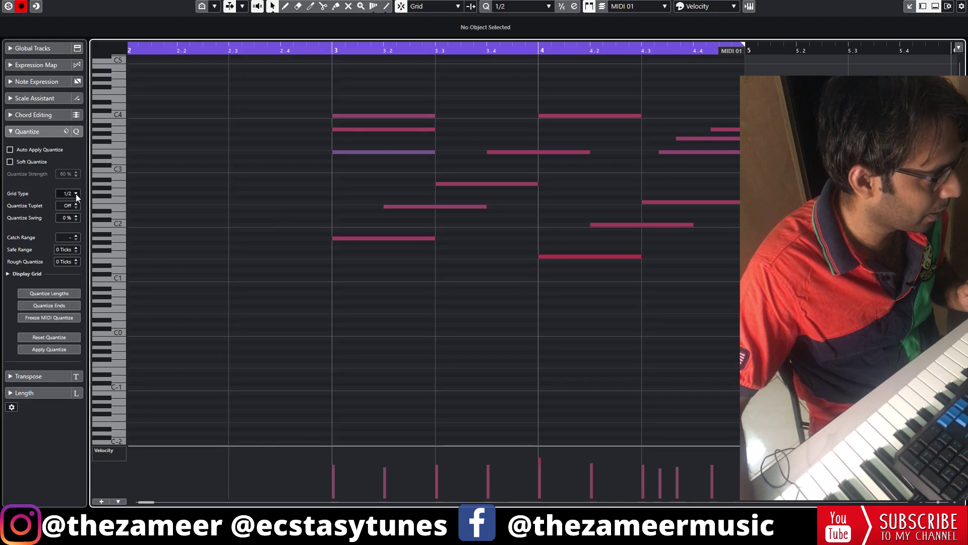
left_click(69, 195)
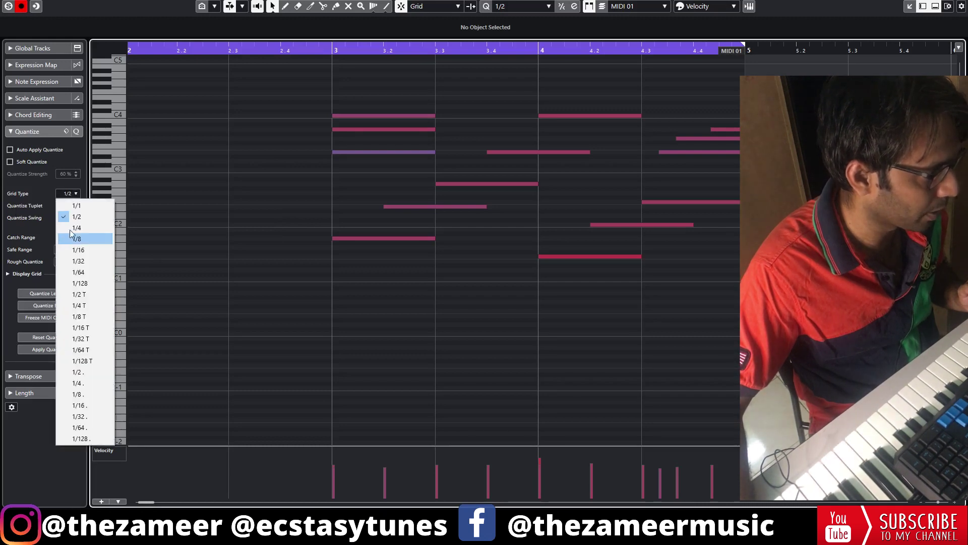
left_click(524, 10)
left_click(523, 11)
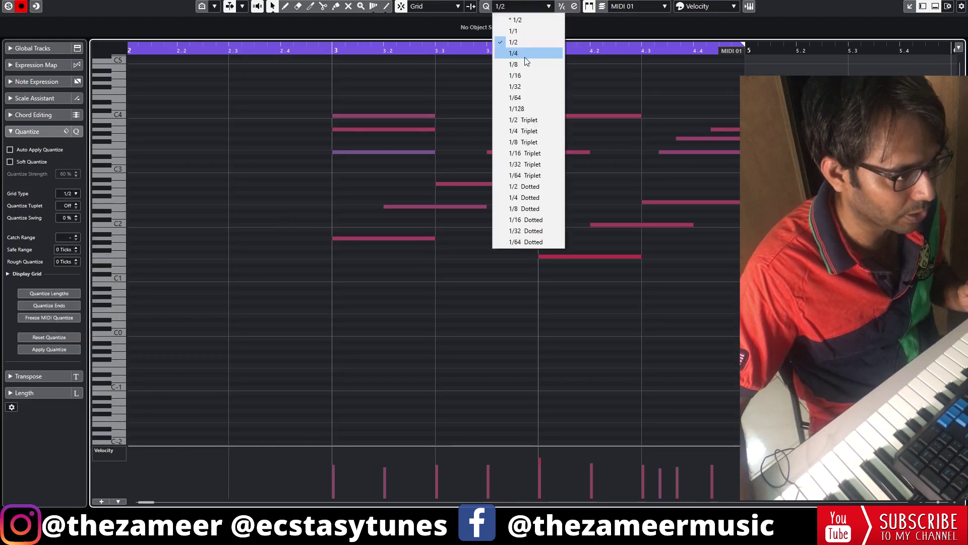
left_click(524, 56)
left_click(69, 197)
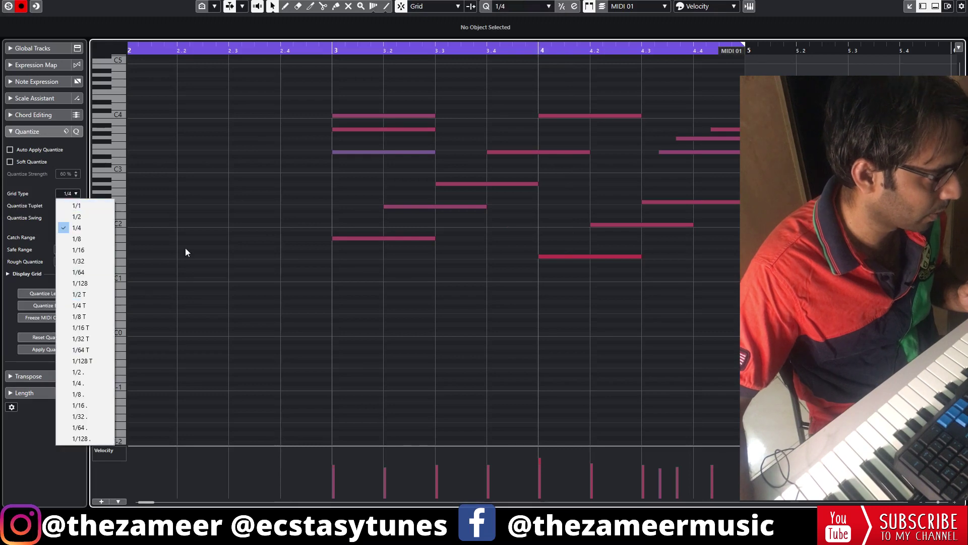
left_click(40, 216)
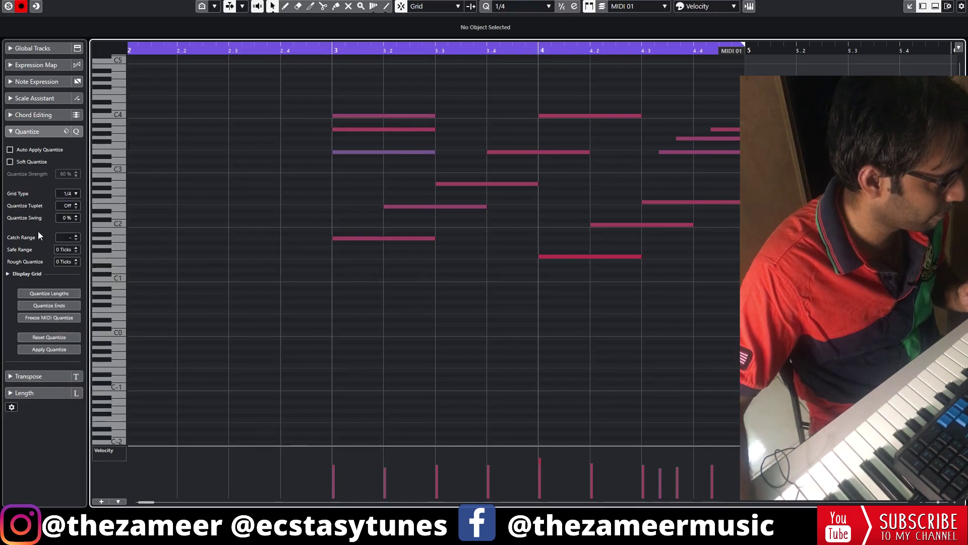
Set the quantize swing to 35 % and quantize all the notes with it.
scroll(68, 221, "up", 1)
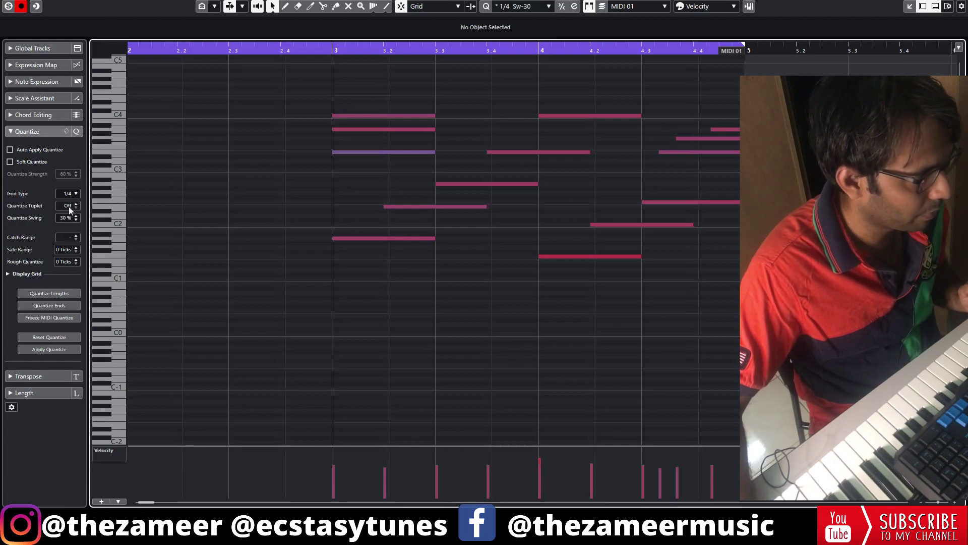
scroll(68, 218, "up", 5)
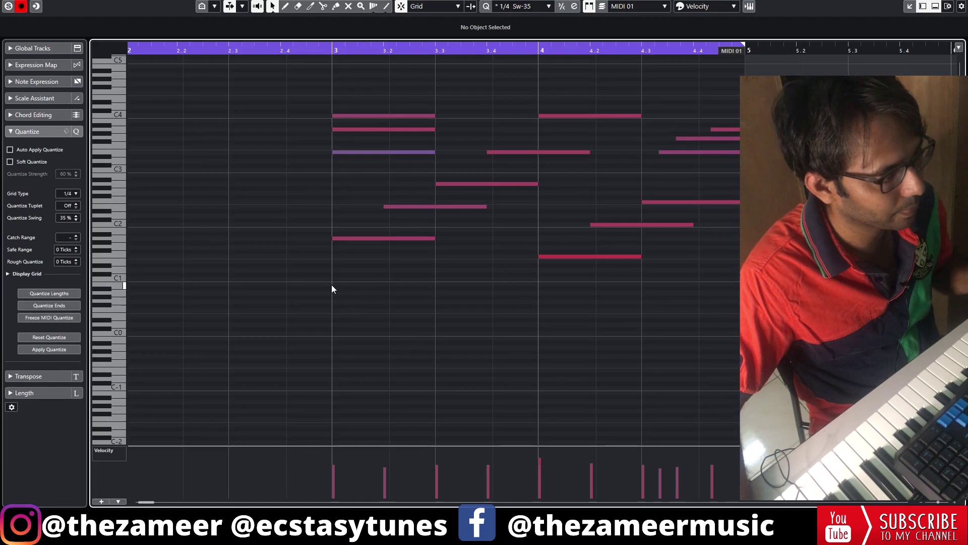
scroll(321, 203, "up", 2)
left_click_drag(313, 96, 740, 355)
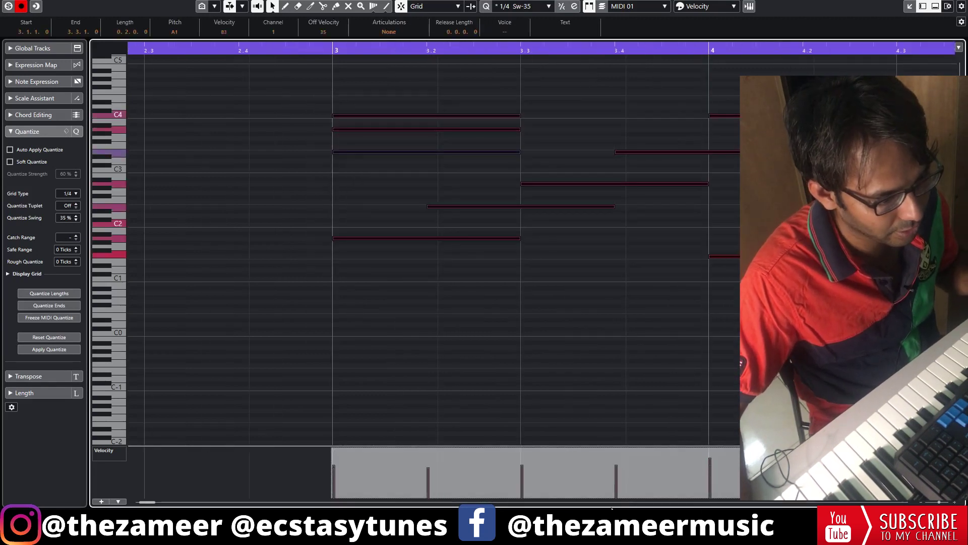
left_click_drag(304, 85, 959, 351)
key("q")
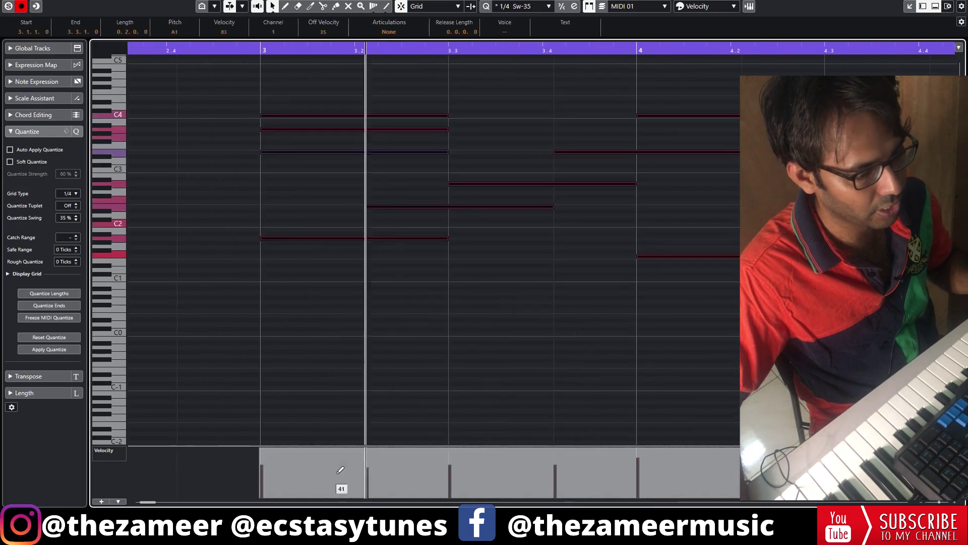
left_click_drag(61, 262, 65, 313)
key("q")
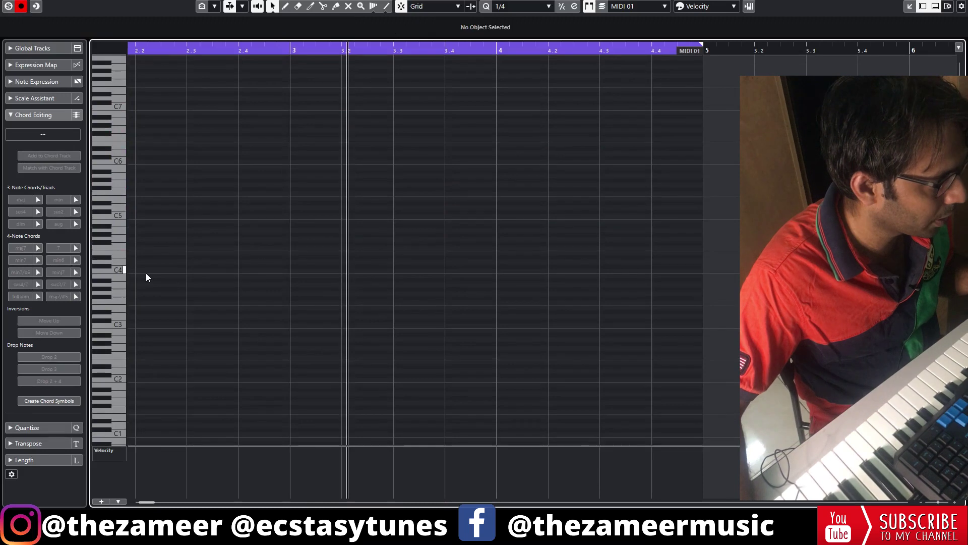
Select the one-bar C4 note and nudge it later and earlier in 1/4 grid steps, ending with its start at 2.2.1.0.
left_click_drag(350, 228, 181, 325)
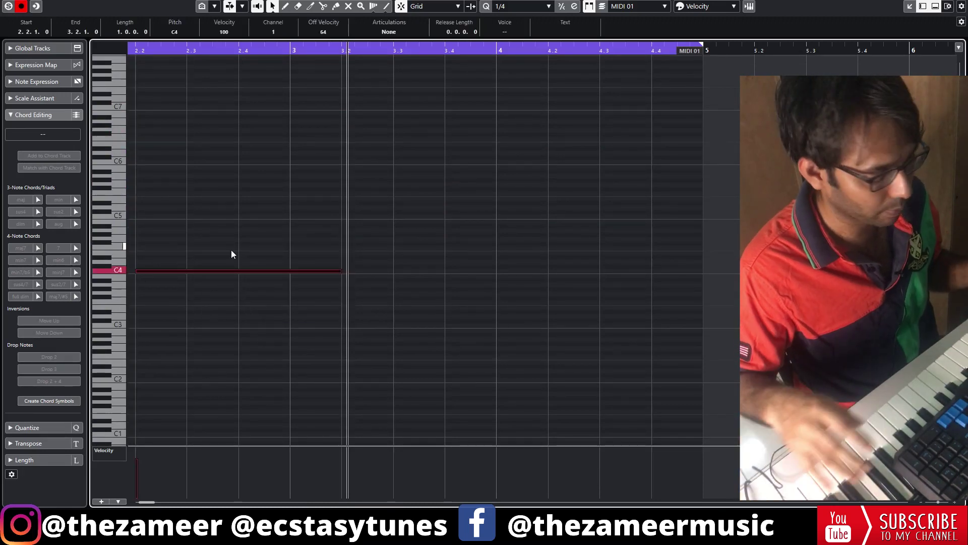
key("ctrl+Right")
key("ctrl+Right")
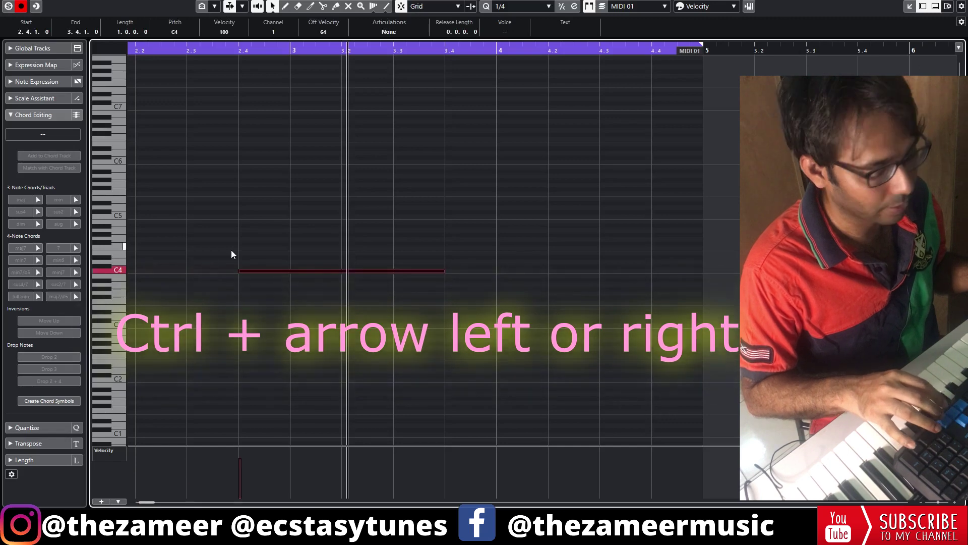
key("ctrl+Left")
key("ctrl+Left")
key("ctrl+Right")
key("ctrl+Right")
key("ctrl+Right")
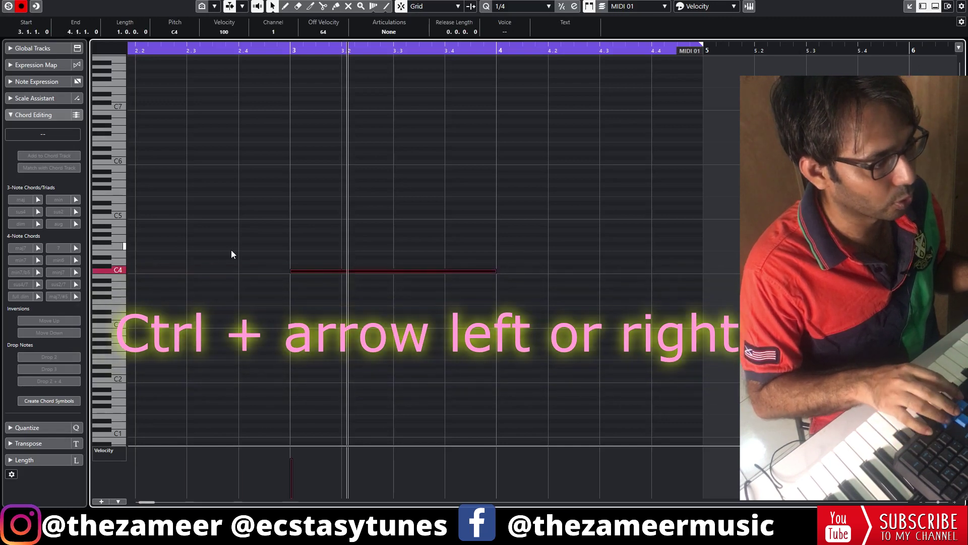
key("ctrl+Right")
key("ctrl+Left")
key("ctrl+Left")
key("ctrl+Left")
key("ctrl+Left")
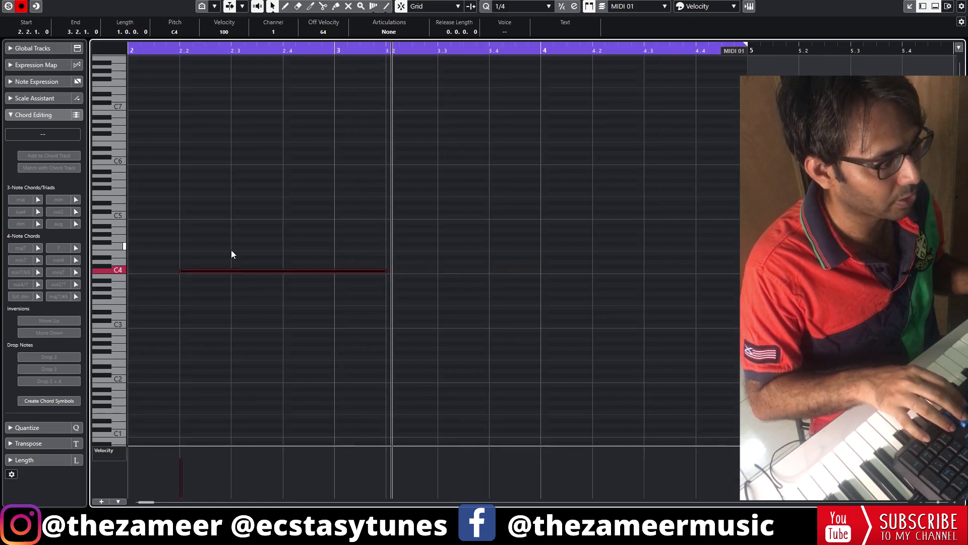
Transpose the C4 note up and down in semitone steps, ending on D4, and deselect it.
key("Up")
key("Up")
key("Down")
key("Down")
key("Down")
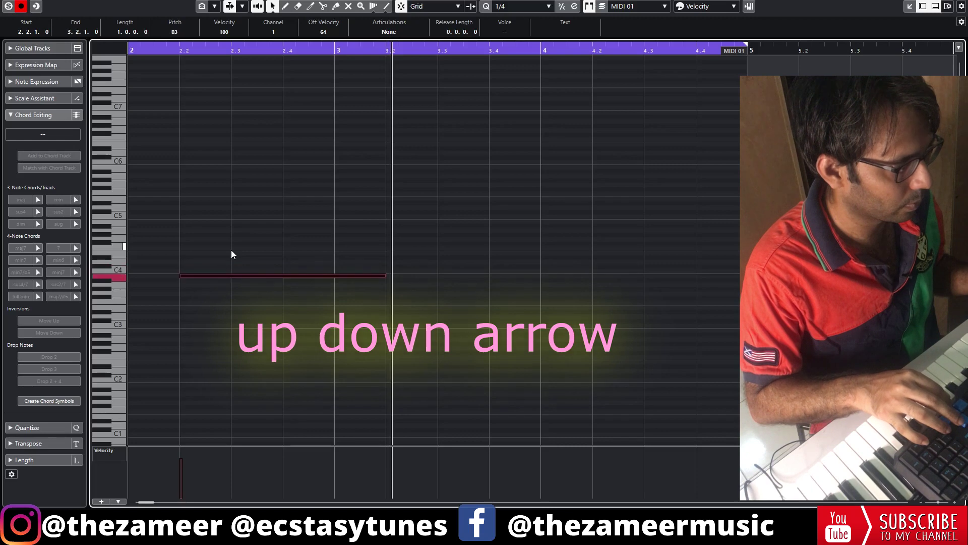
key("Down")
key("Down")
key("Up")
key("Up")
key("Up")
key("Up")
key("Up")
key("Up")
key("Up")
key("Down")
key("Down")
left_click(231, 253)
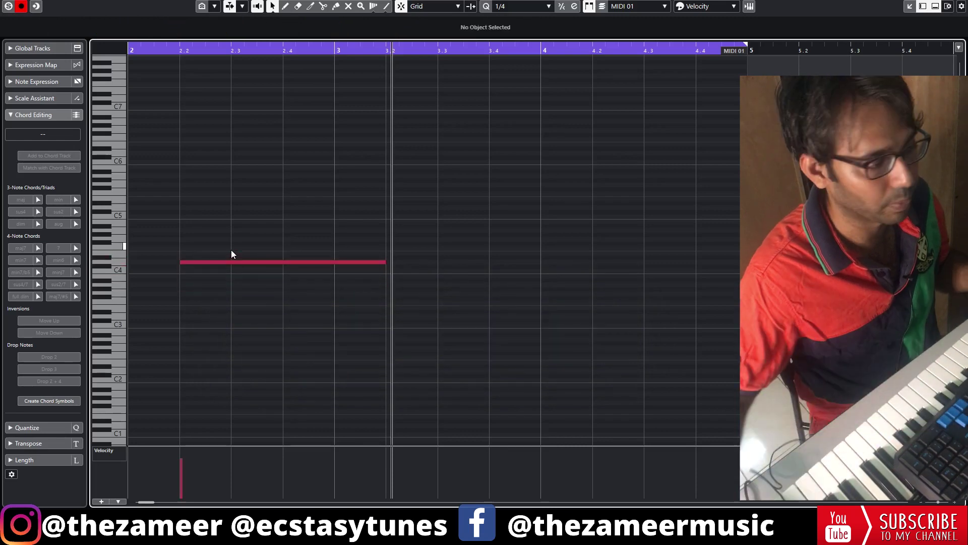
Select the D4 note and adjust its velocity directly on the note, ending at 127.
left_click_drag(379, 225, 281, 286)
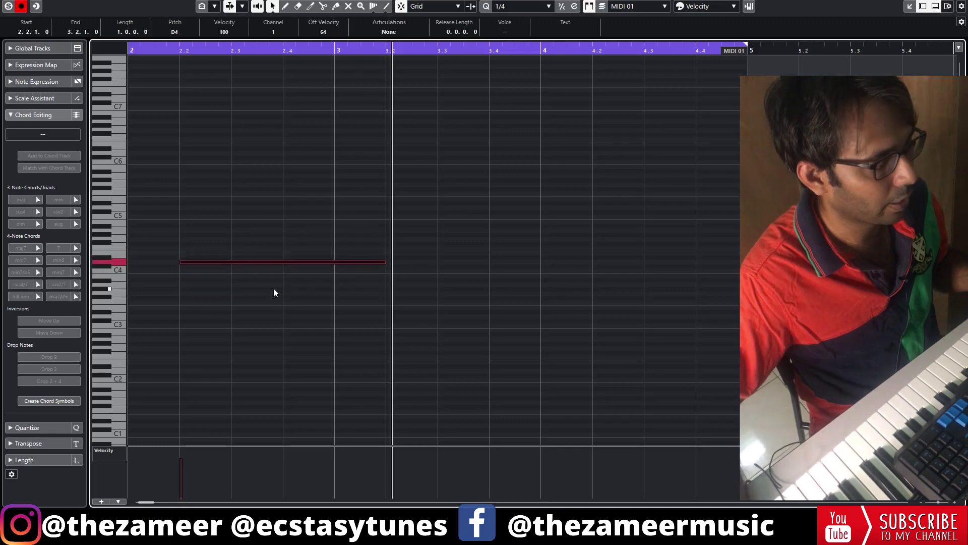
left_click(272, 303)
left_click_drag(325, 230, 215, 305)
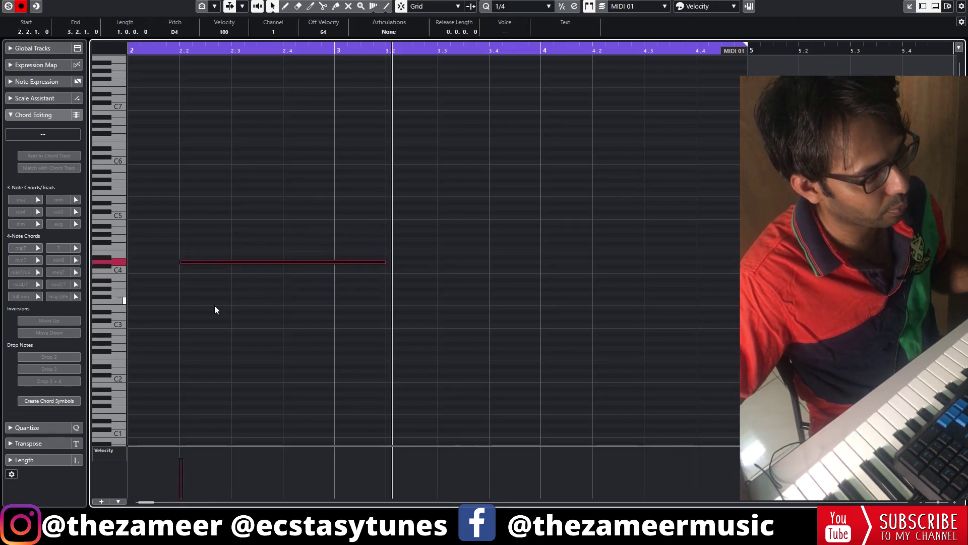
left_click_drag(272, 261, 293, 284)
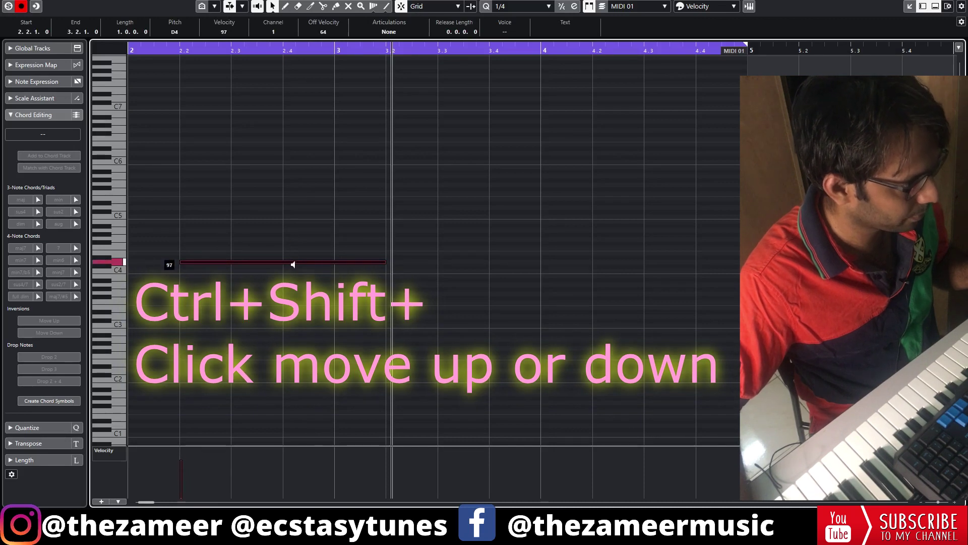
left_click(271, 355)
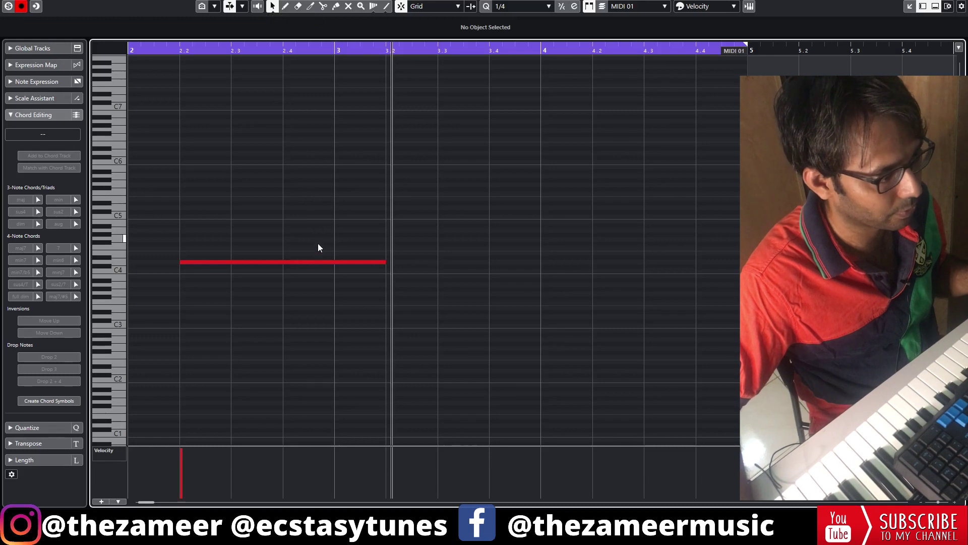
left_click(308, 262)
left_click(304, 268)
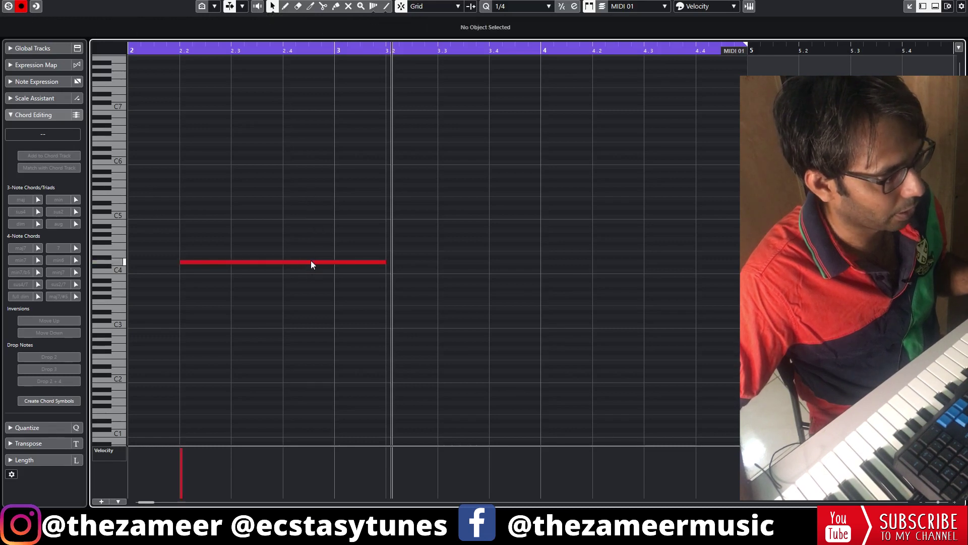
Transpose the D4 note in semitone steps up to F4 and back down to C4.
left_click_drag(271, 245, 279, 282)
key("Up")
key("Up")
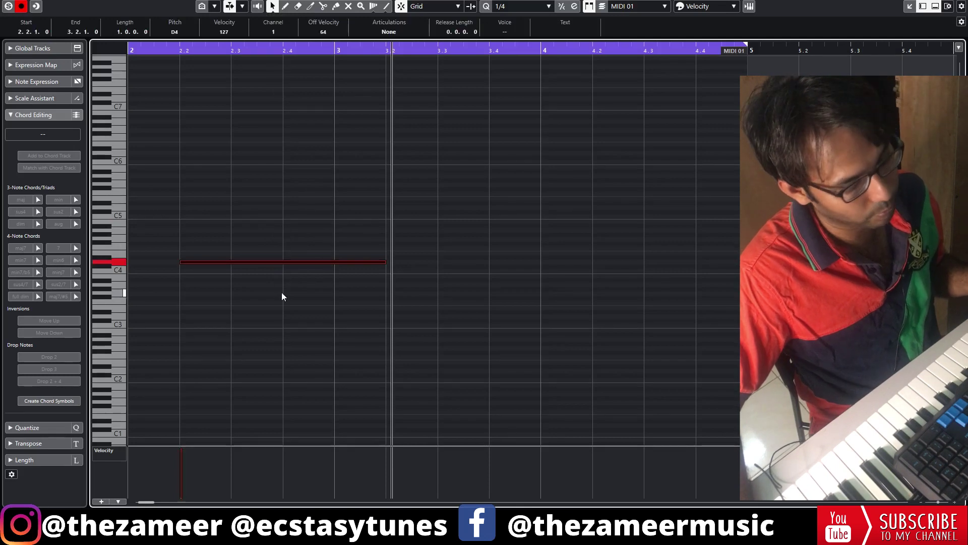
key("Up")
key("Up")
key("Up")
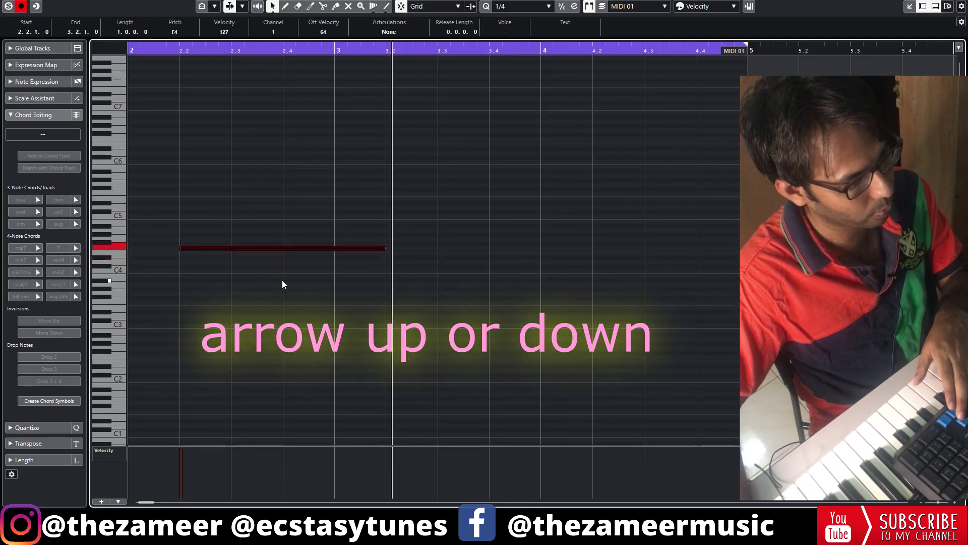
key("Down")
key("Down")
key("Down")
key("Down")
key("Down")
key("Down")
key("Down")
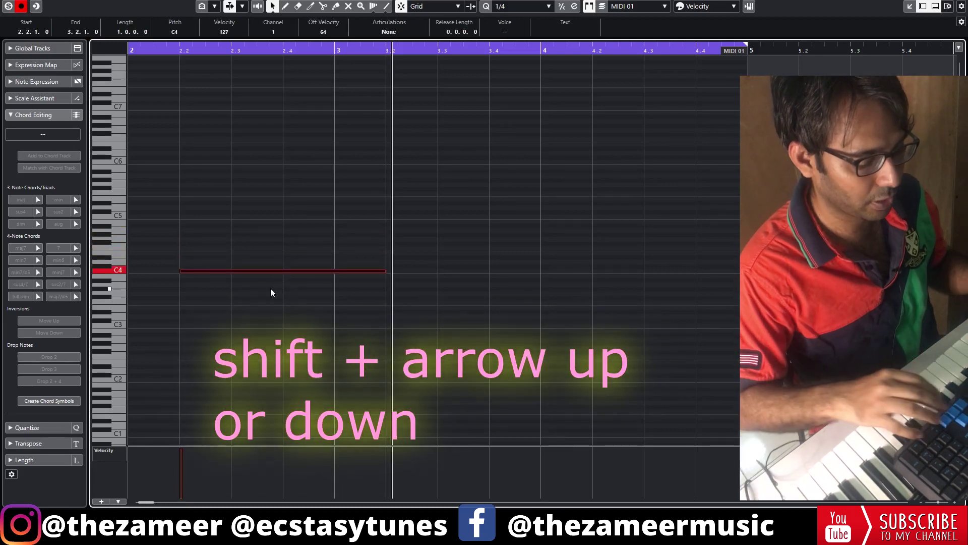
Transpose the selected C4 note up one octave to C5.
key("shift+Up")
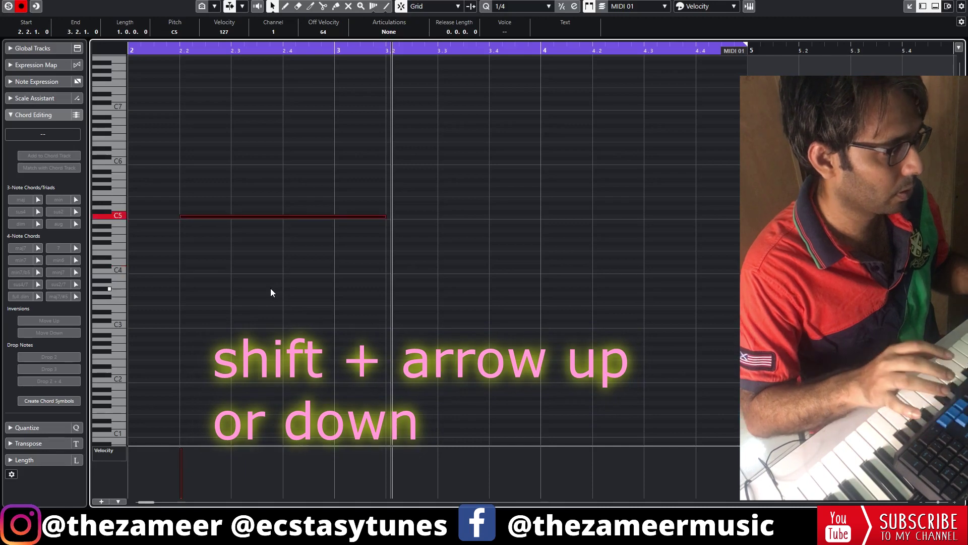
Transpose the C5 note in octave steps down to C3 and deselect it.
key("shift+Up")
key("shift+Down")
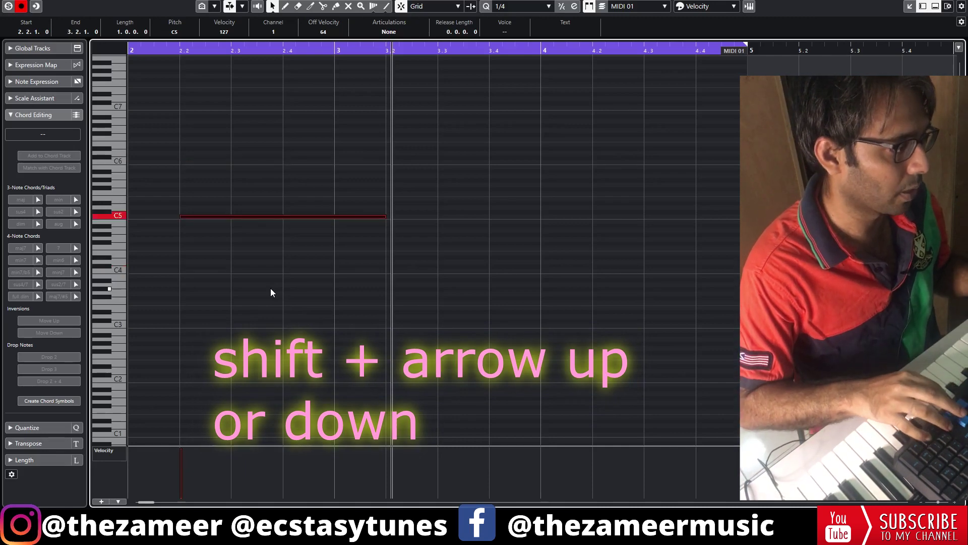
key("shift+Down")
key("shift+Down")
left_click(270, 288)
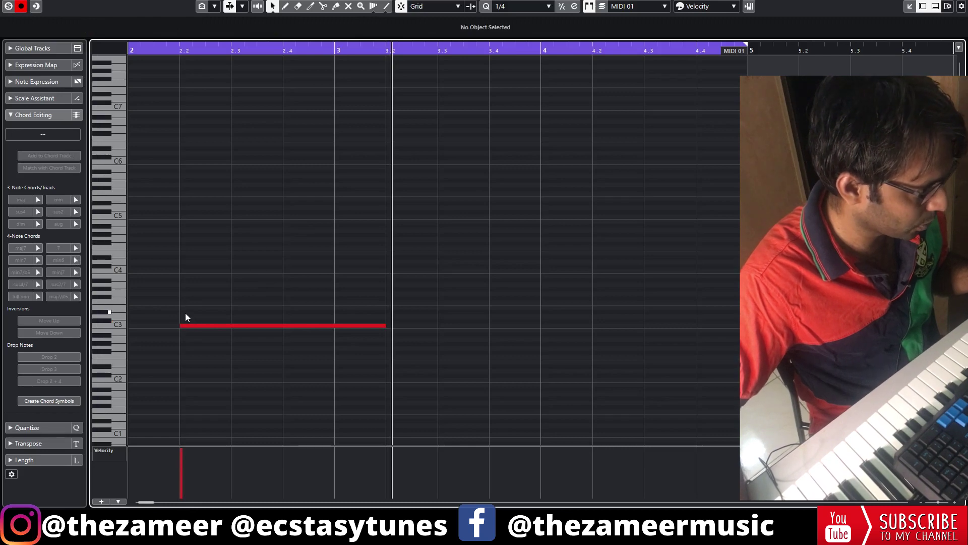
Draw D#3 and G#3 notes from 2.2 to 3.2 above the C3 note, delete the stray G3, and select the whole chord.
mouse_move(186, 311)
left_mouse_down()
mouse_move(247, 303)
mouse_move(395, 309)
left_mouse_up()
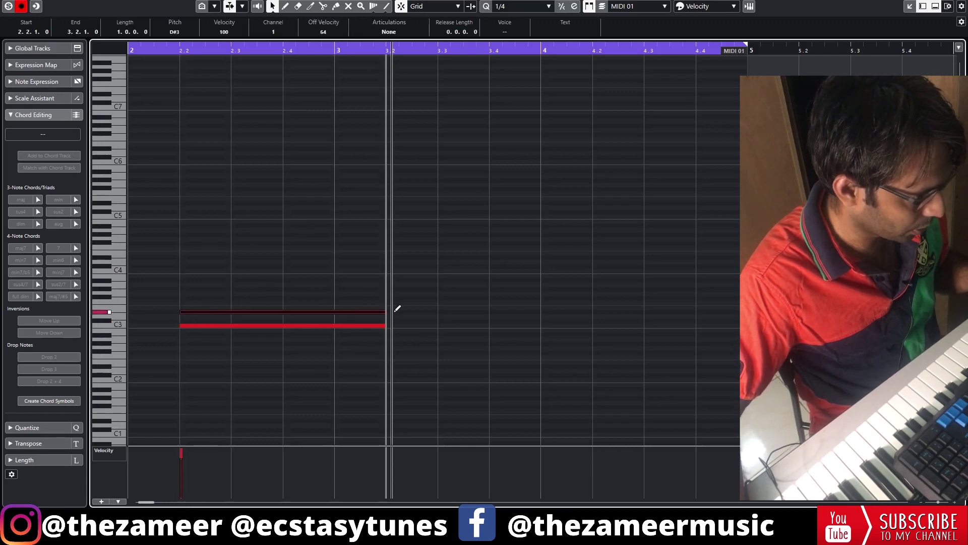
left_click_drag(186, 289, 386, 291)
left_click(383, 294)
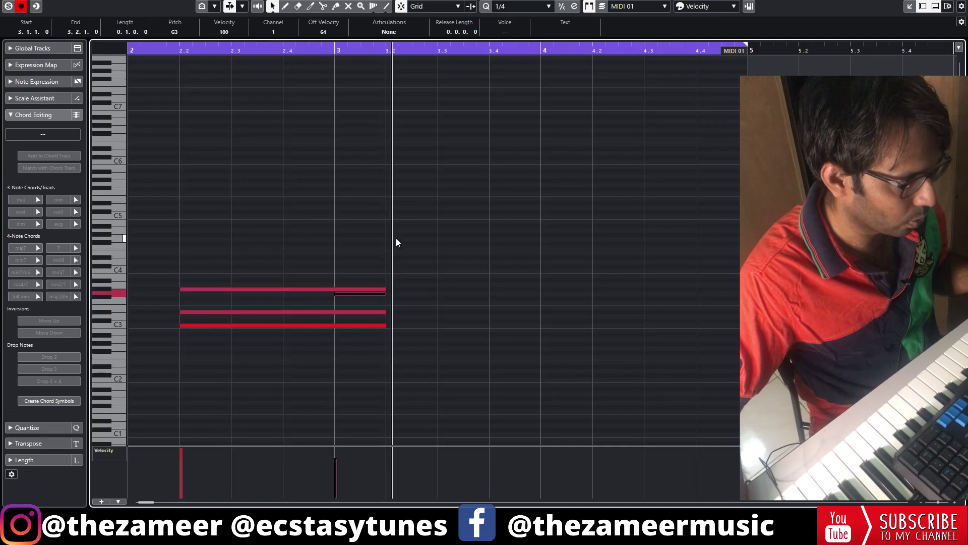
key("Delete")
left_click_drag(353, 256, 335, 421)
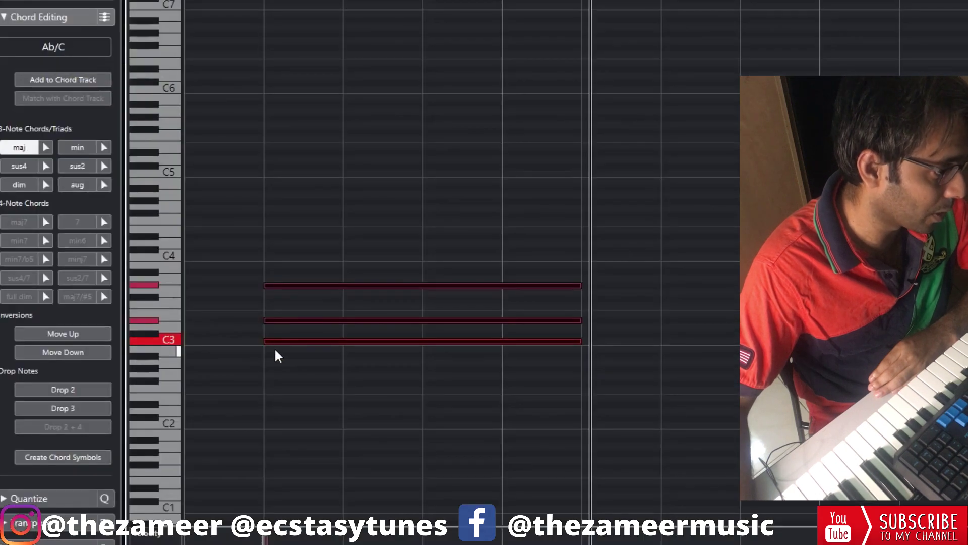
Invert the chord by transposing its C3 note up one octave to C4, and select all three notes to check the chord.
left_click(286, 333)
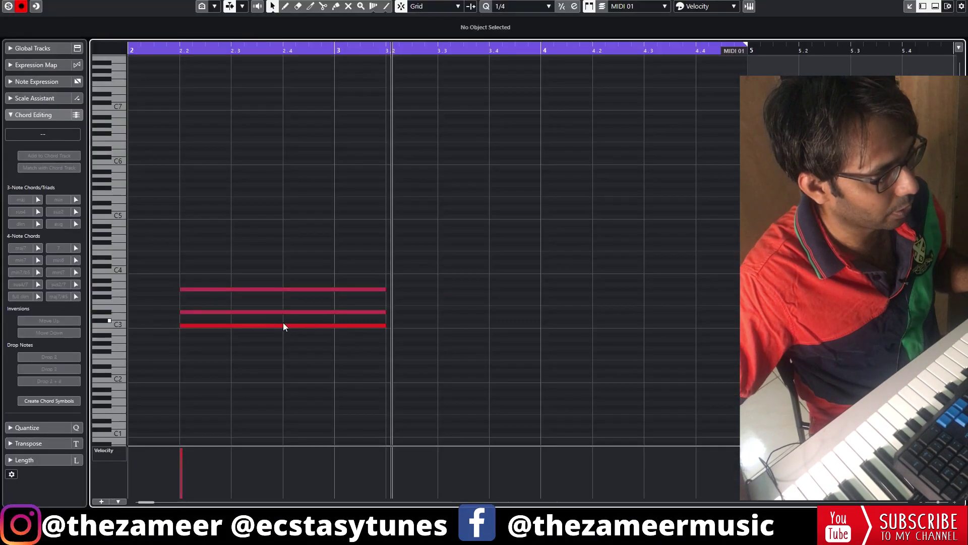
left_click(423, 341)
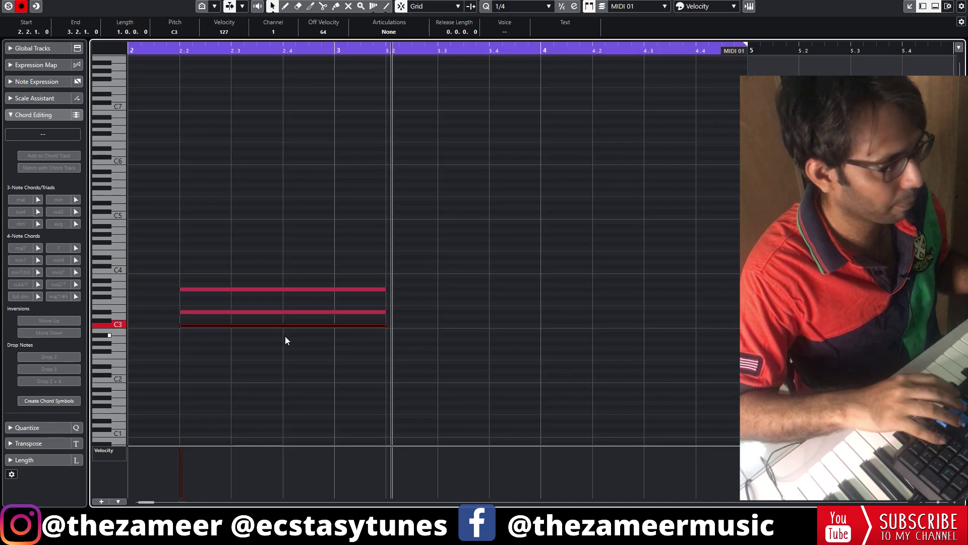
key("shift+Up")
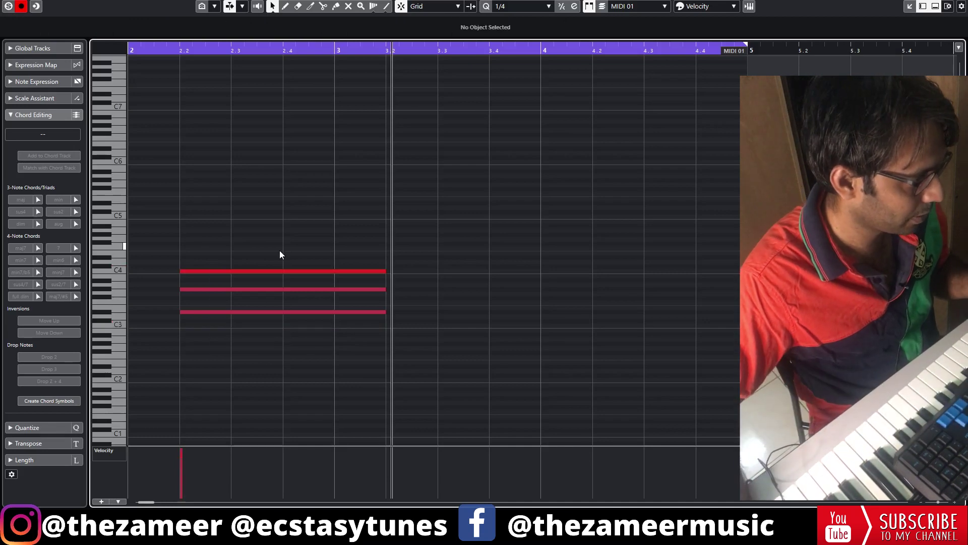
left_click_drag(279, 255, 266, 368)
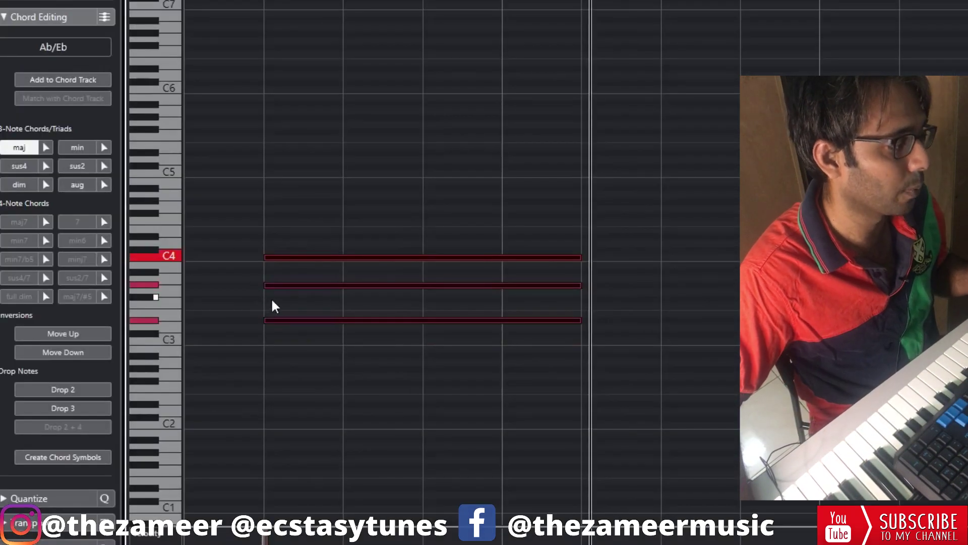
Invert the chord again by transposing its D#3 note up one octave to D#4, and select all three notes.
left_click(190, 312)
left_click_drag(285, 216, 371, 399)
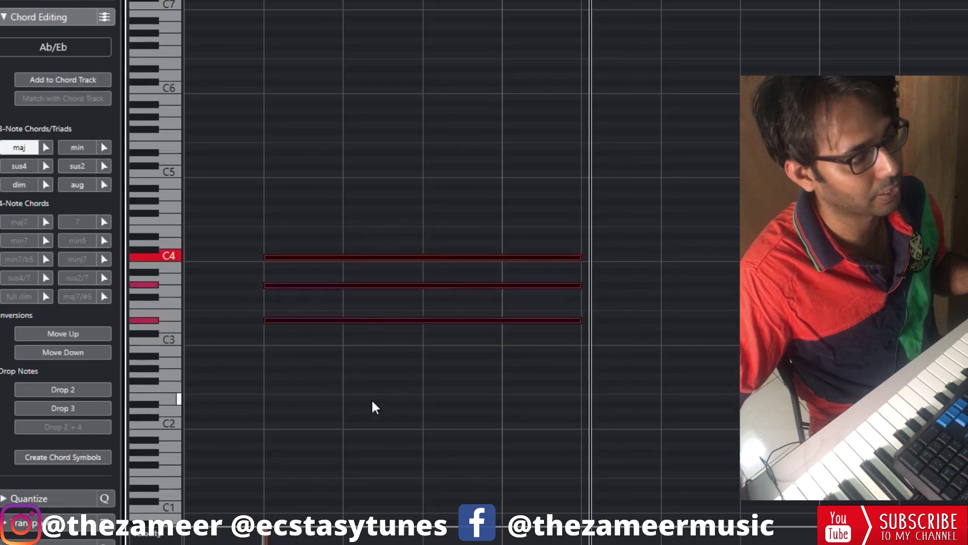
left_click(336, 328)
left_click_drag(365, 352, 373, 362)
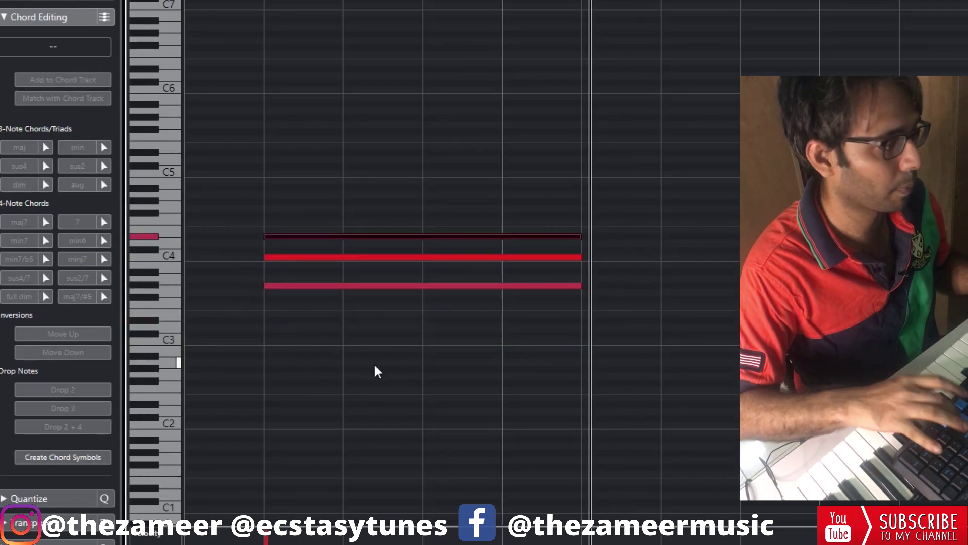
key("shift+Up")
left_click_drag(410, 184, 469, 320)
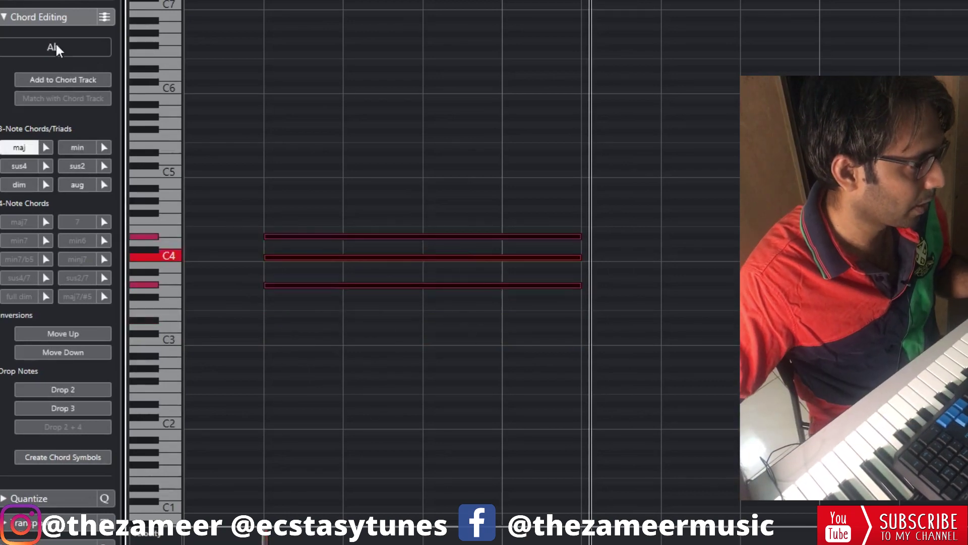
Lower the chord's C4 note by one semitone to B3 and select all the notes to check the chord.
left_click(317, 255)
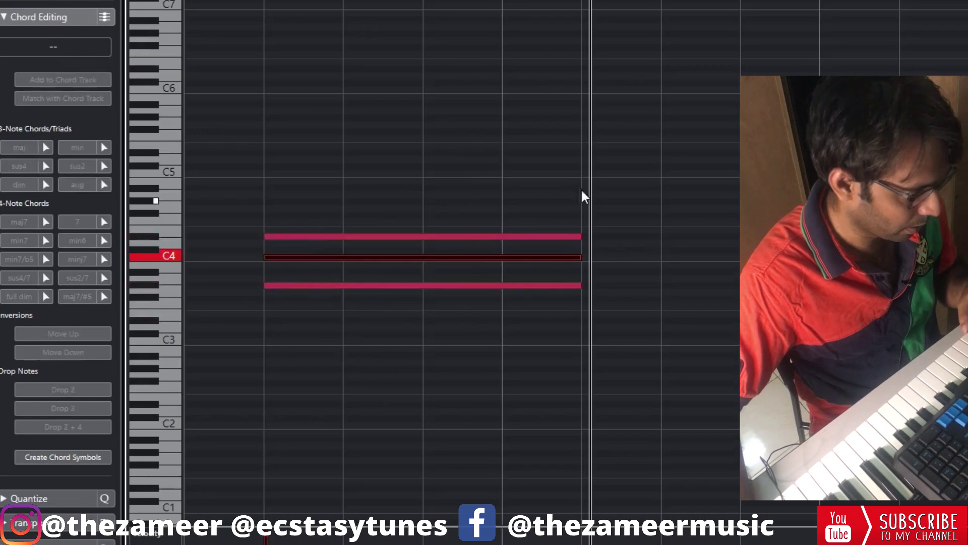
key("Down")
left_click(438, 211)
key("ctrl+a")
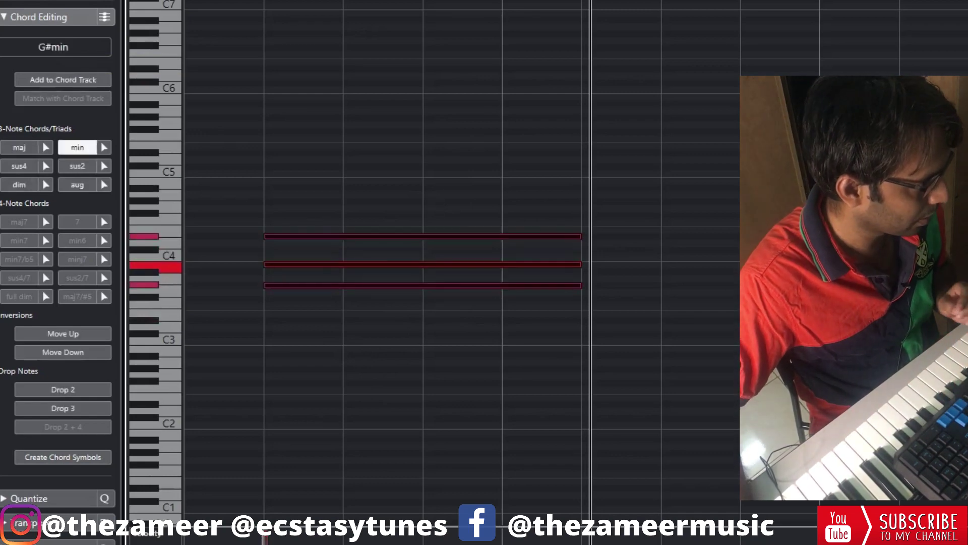
Draw a G4 note from 2.2 to 3.2 on top of the chord, and select all four notes to check the chord.
left_click_drag(265, 207, 601, 198)
mouse_move(504, 146)
left_mouse_down()
mouse_move(480, 419)
mouse_move(335, 374)
left_mouse_up()
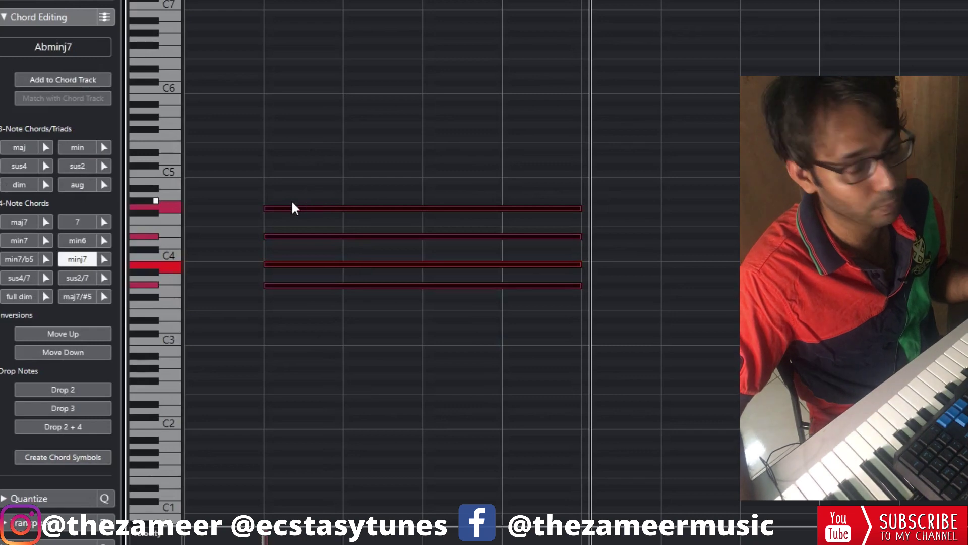
left_click_drag(357, 153, 395, 352)
left_click(446, 137)
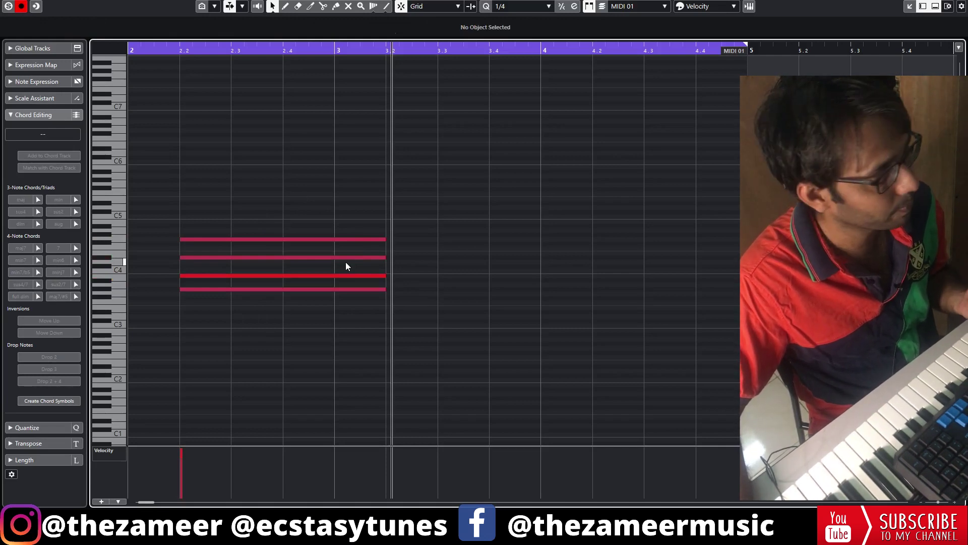
Draw a D major triad at 3.2 with the chord pencil, check it, and draw an augmented triad at 3.4.
left_click(34, 199)
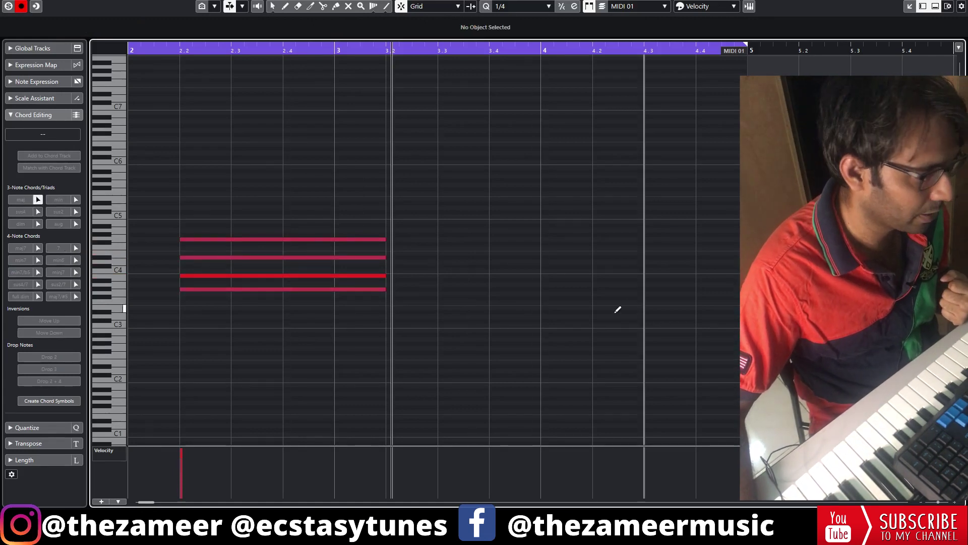
left_click(402, 315)
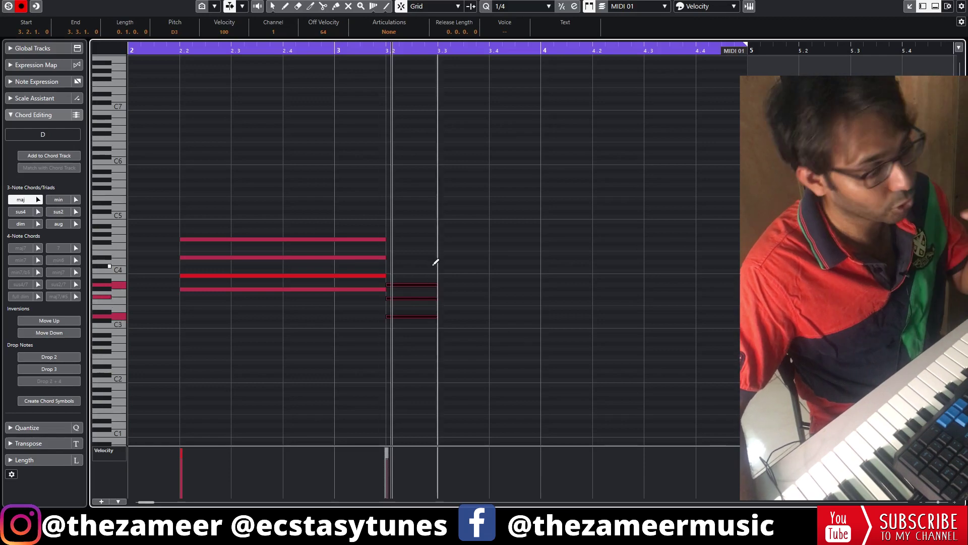
right_click(433, 265)
left_click(419, 266)
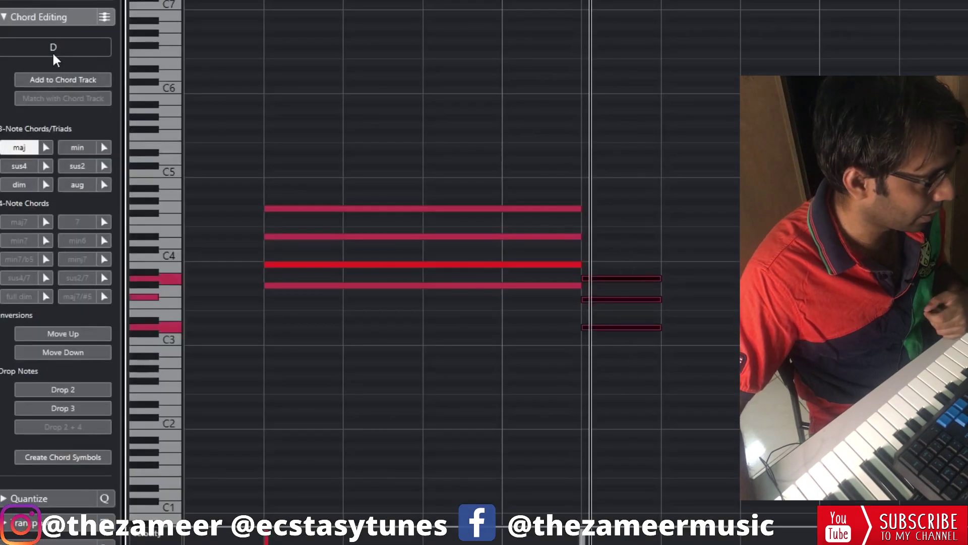
left_click(210, 407)
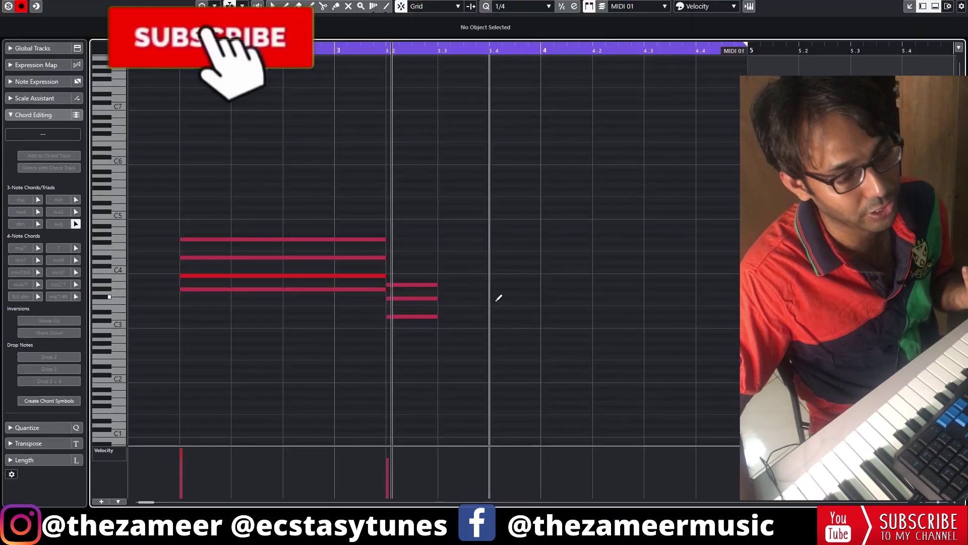
left_click(494, 316)
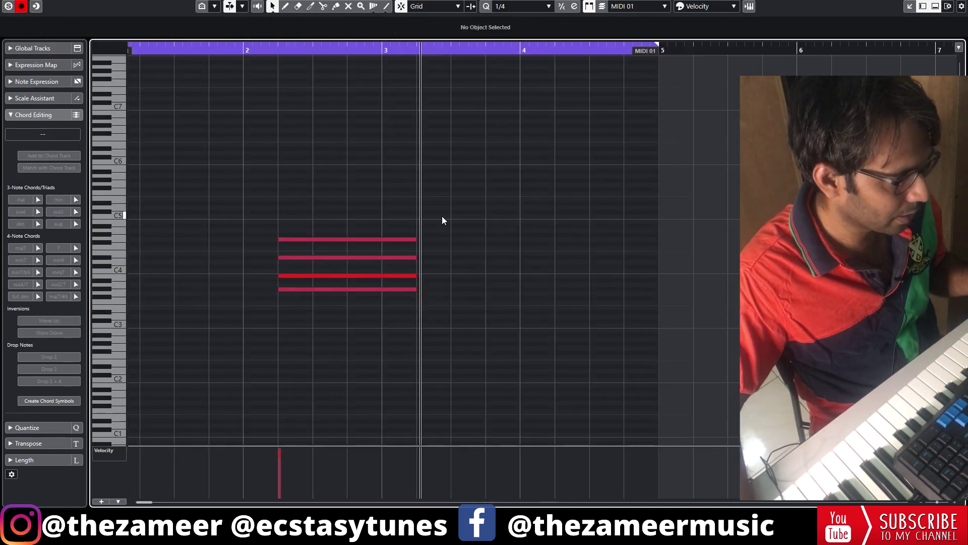
Nudge the four-note chord one beat earlier to start at bar 2, and duplicate it into bar 3.
left_click_drag(442, 221, 369, 333)
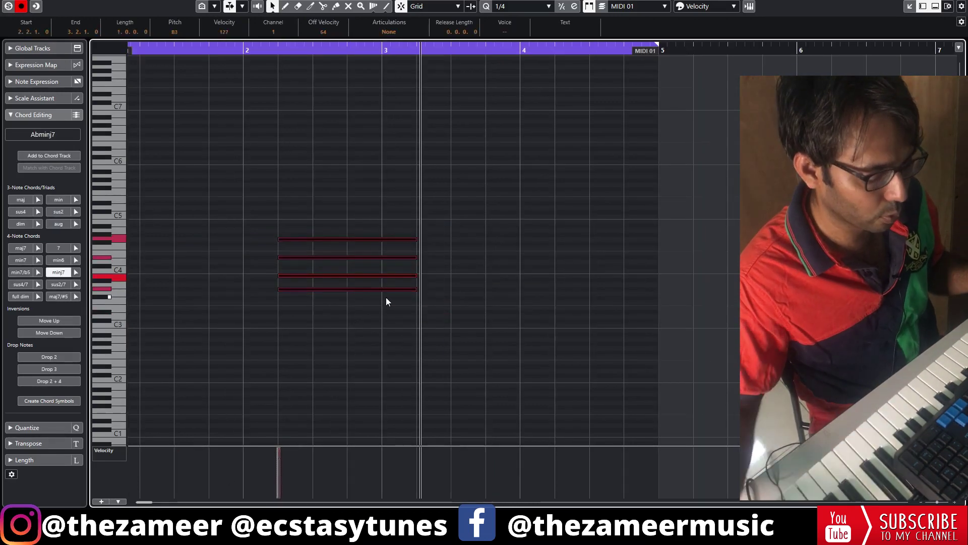
key("ctrl+Left")
left_click_drag(383, 151, 280, 352)
key("ctrl+d")
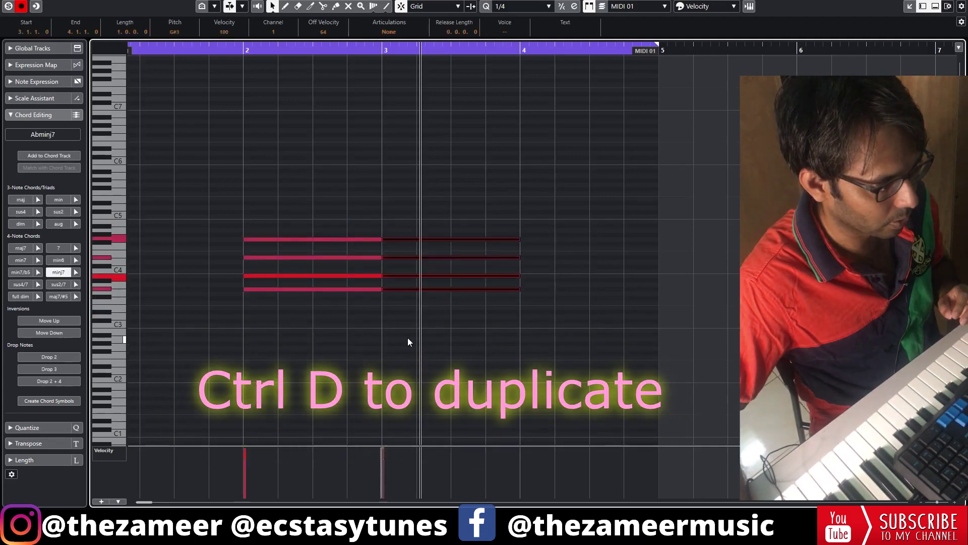
Transpose the duplicated chord in bar 3 up three semitones, check it, and return to the project window.
left_click(407, 290)
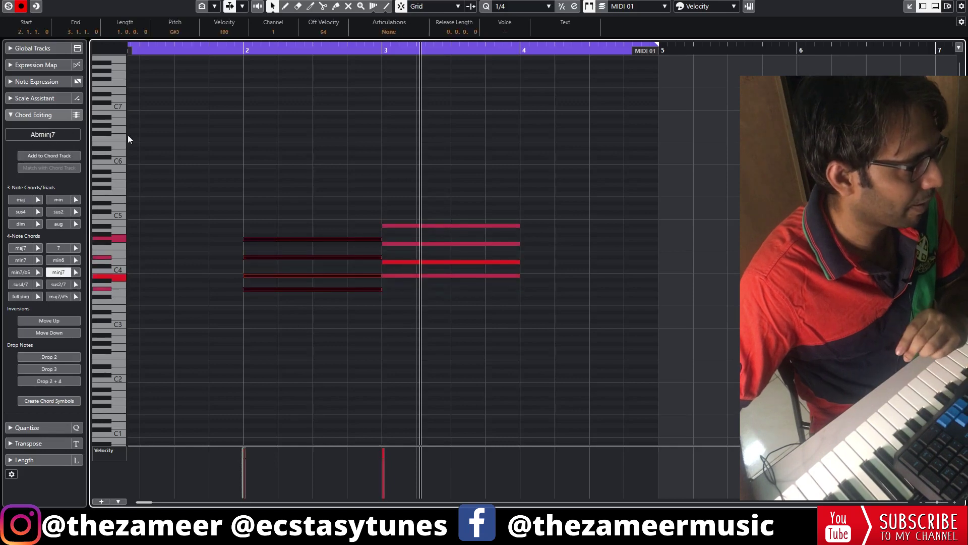
left_click_drag(452, 191, 458, 316)
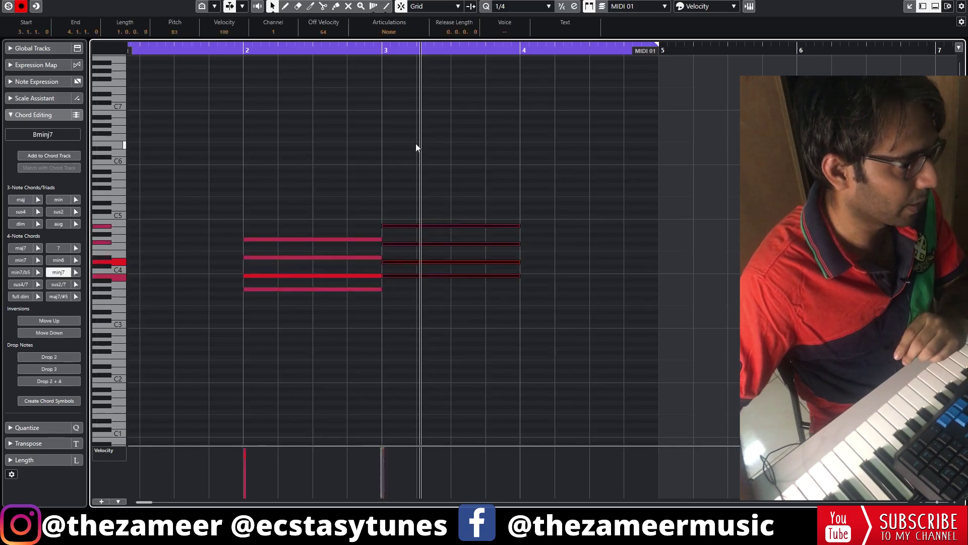
key("Return")
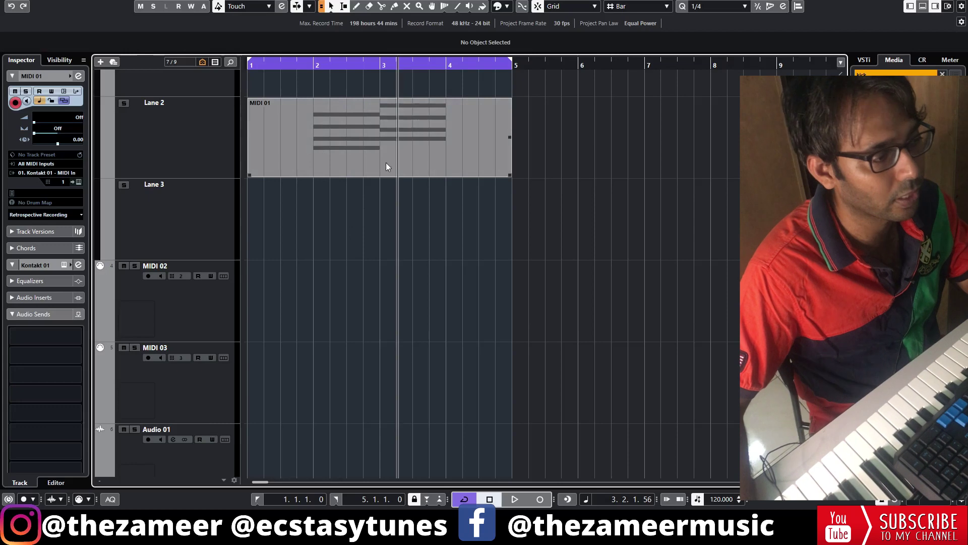
Create chord symbols on the chord track from the MIDI 01 part.
left_click(380, 143)
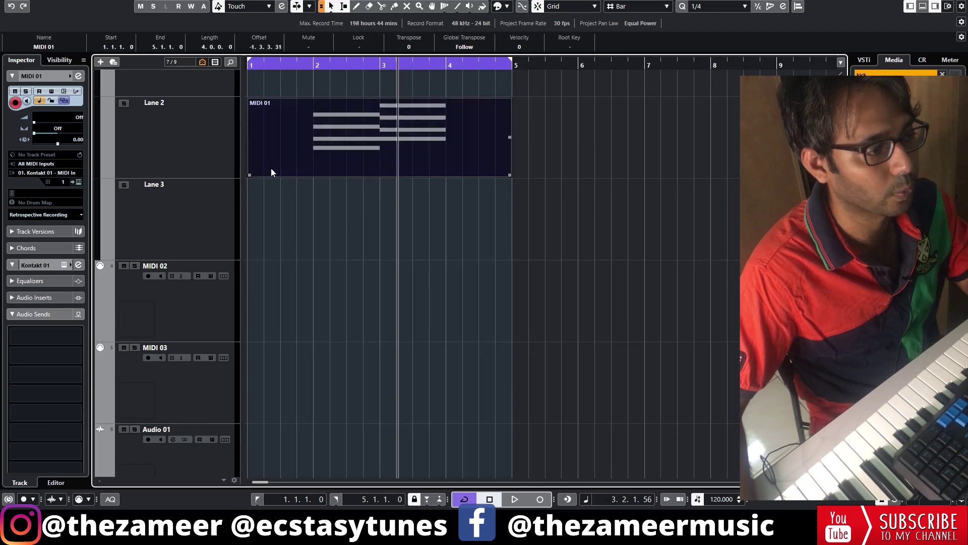
right_click(324, 158)
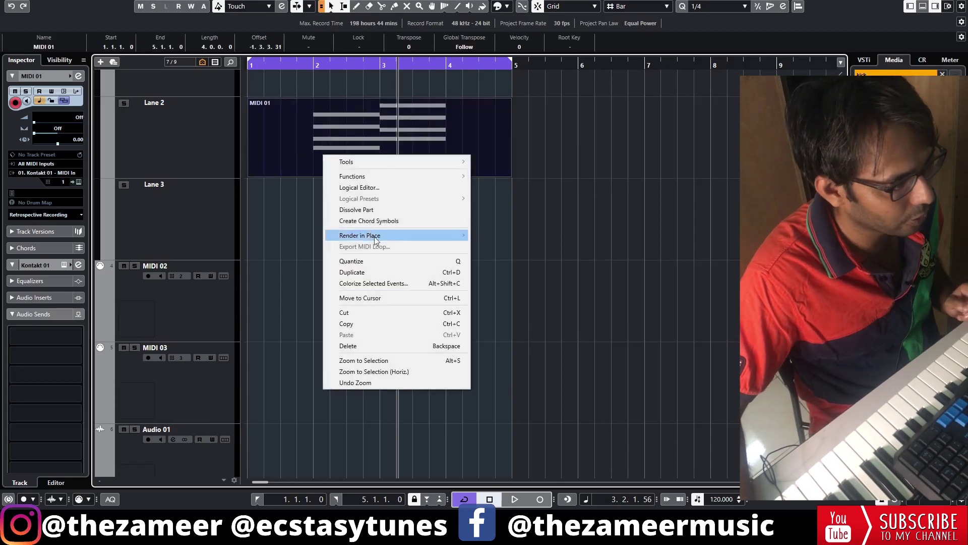
left_click(397, 224)
left_click(474, 293)
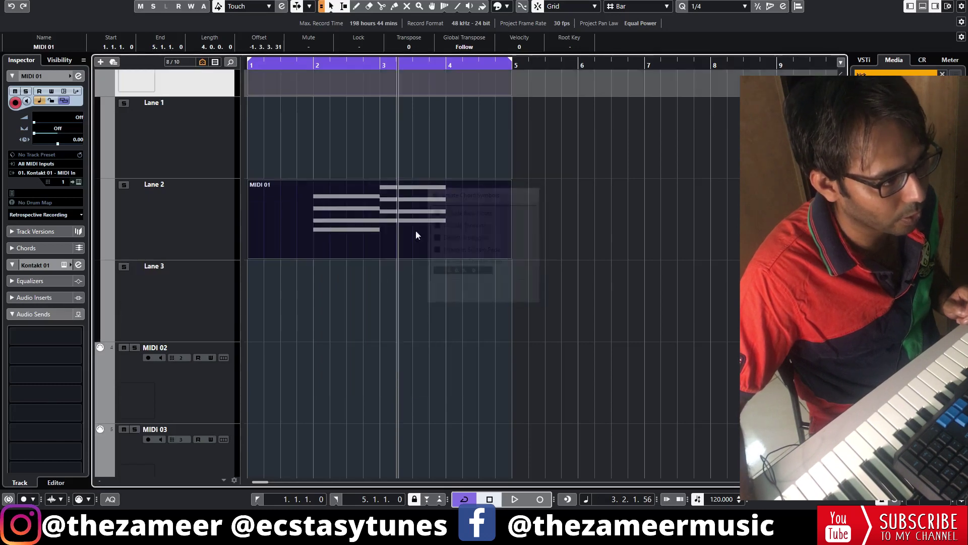
Examine the two chord events and the scale event on the chord track.
left_click(331, 90)
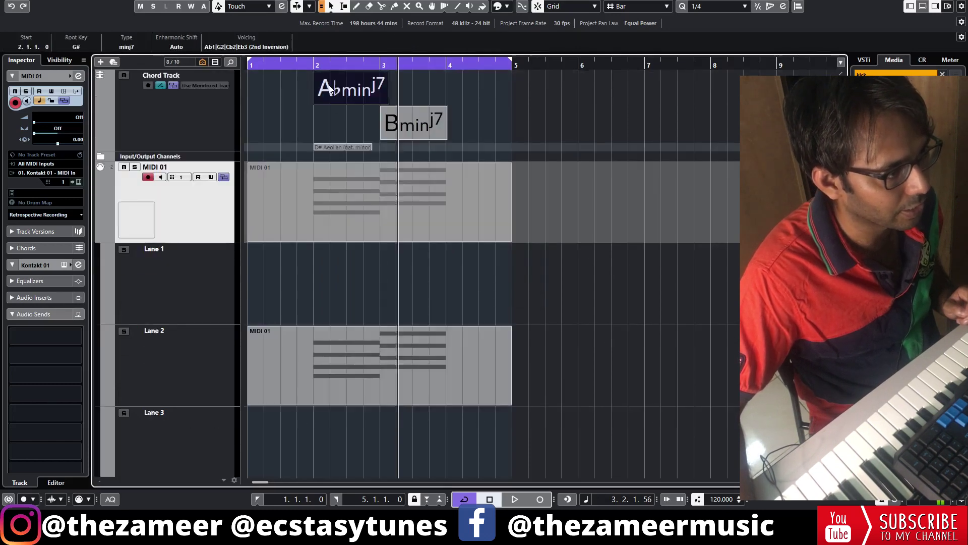
left_click(410, 129)
left_click(333, 147)
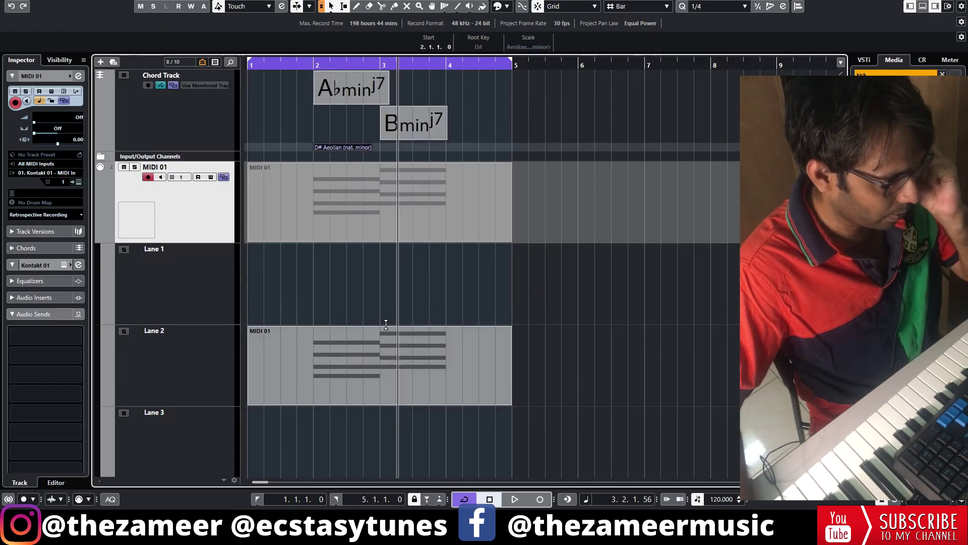
Split the MIDI 01 part on Lane 2 at bars 2 and 4.
left_click(385, 372)
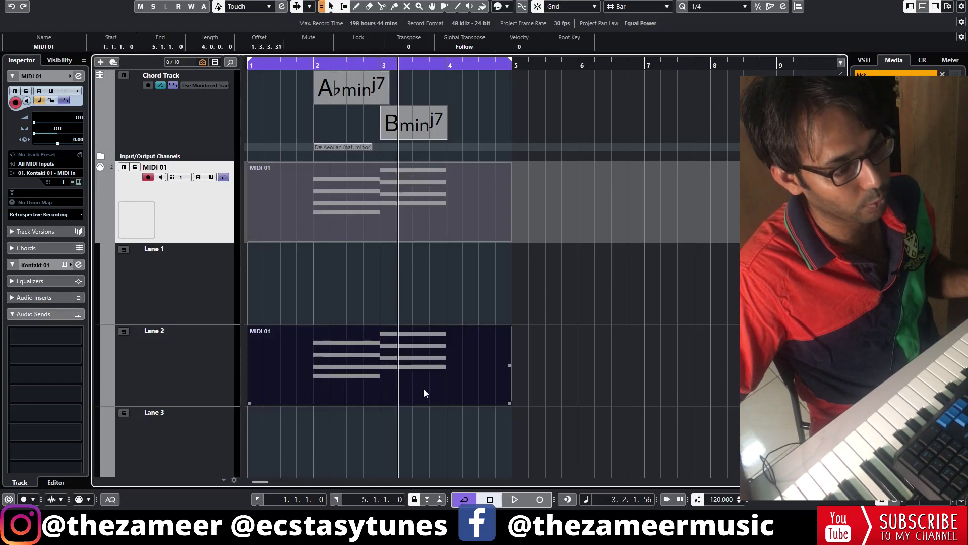
left_click(449, 400, "alt")
left_click(316, 402, "alt")
left_click(298, 439, "alt")
Delete the empty pieces of the MIDI 01 part before bar 2 and after bar 4.
key("Delete")
key("Delete")
key("ctrl+z")
left_click(275, 392)
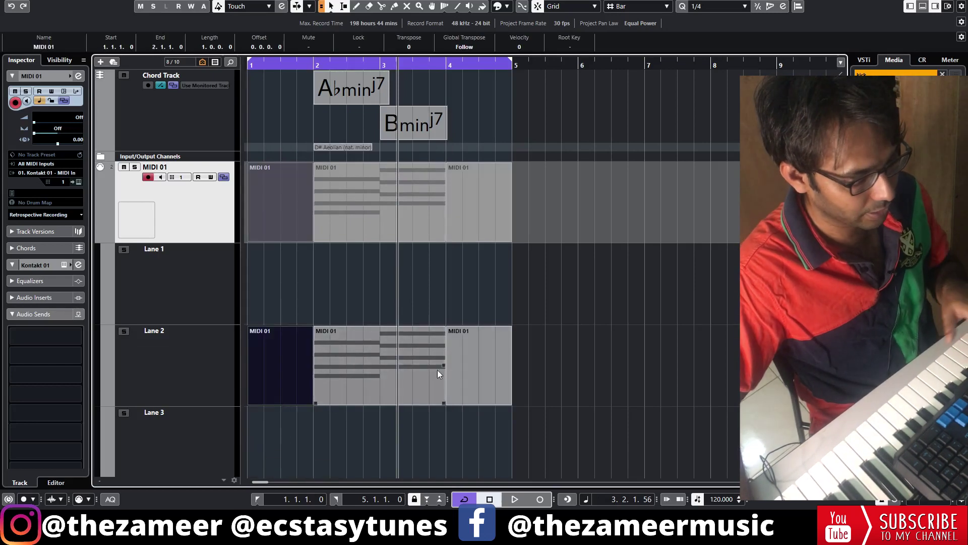
key("Delete")
left_click(452, 374)
key("Delete")
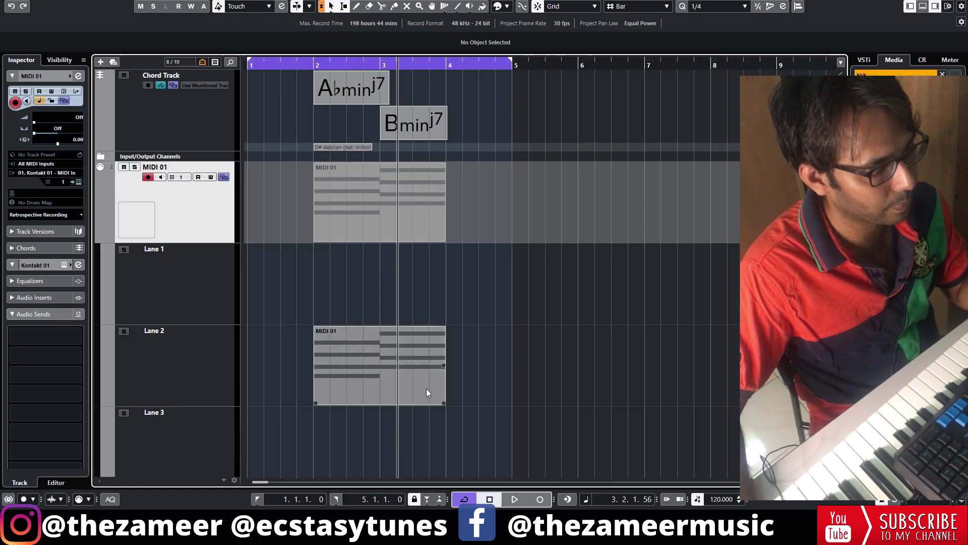
Set the left and right locators to the remaining MIDI 01 part, from bar 2 to bar 4.
left_click_drag(479, 380, 272, 410)
key("p")
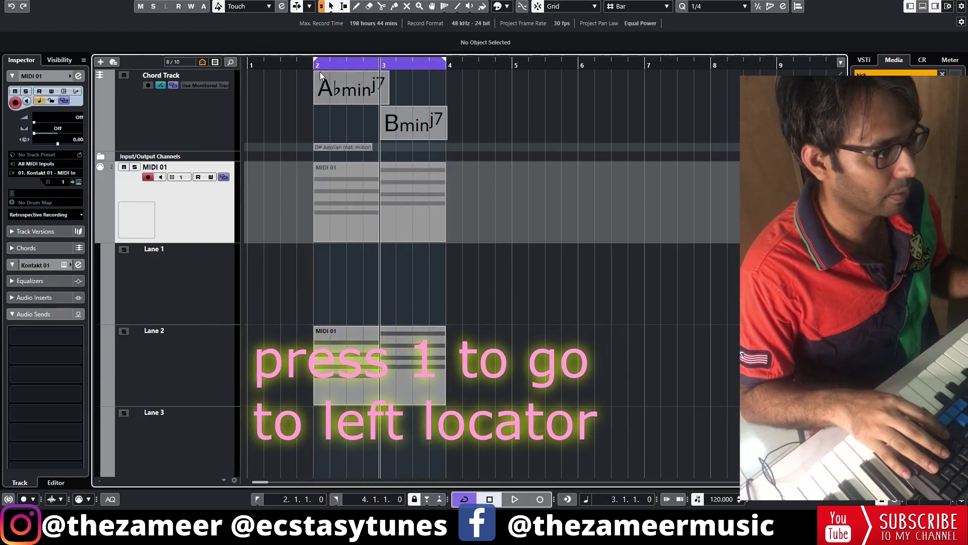
Return the playhead to the left locator at bar 2 and play the cycled section.
key("1")
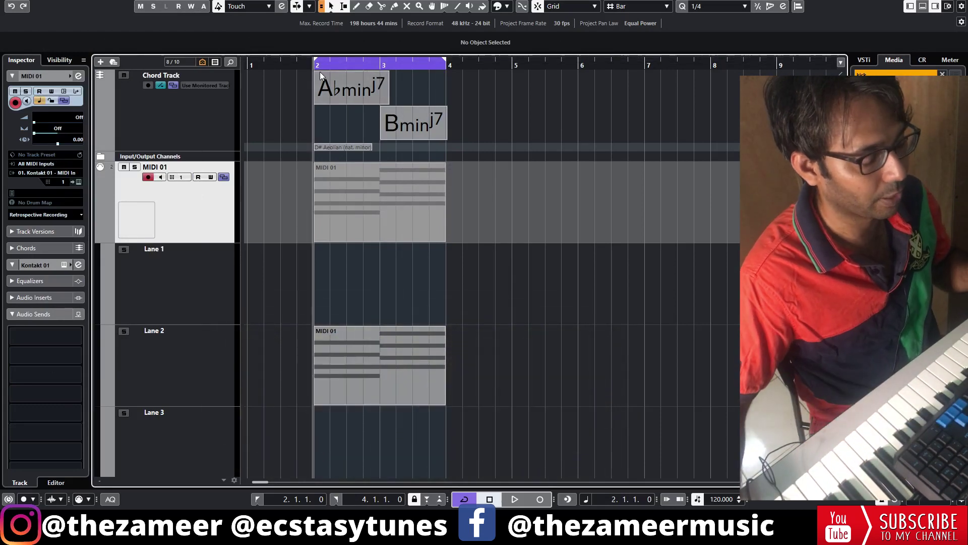
key("space")
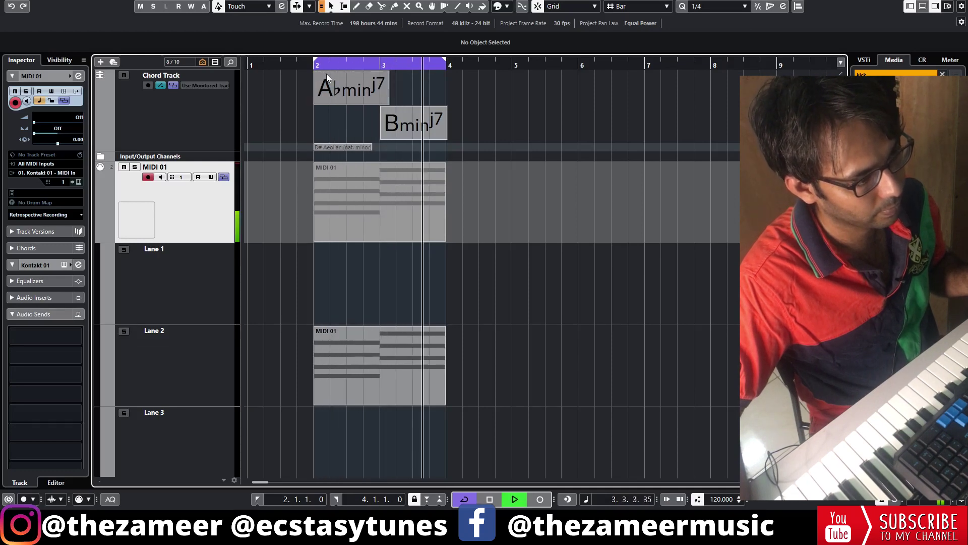
key("space")
Examine the MIDI 01 part on Lane 2 at different horizontal zoom levels, from single beats to the whole project timeline.
scroll(461, 341, "down", 2)
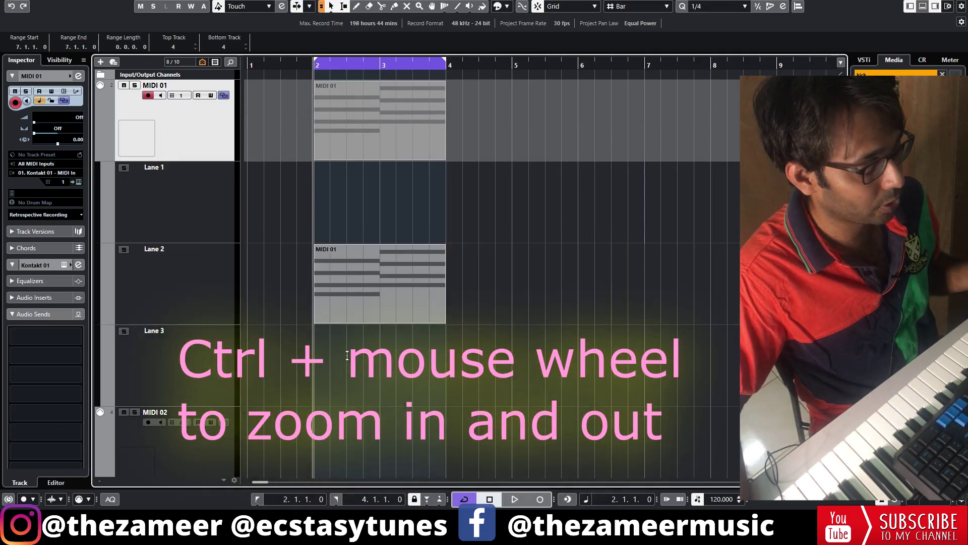
scroll(323, 328, "down", 2)
scroll(304, 283, "up", 6)
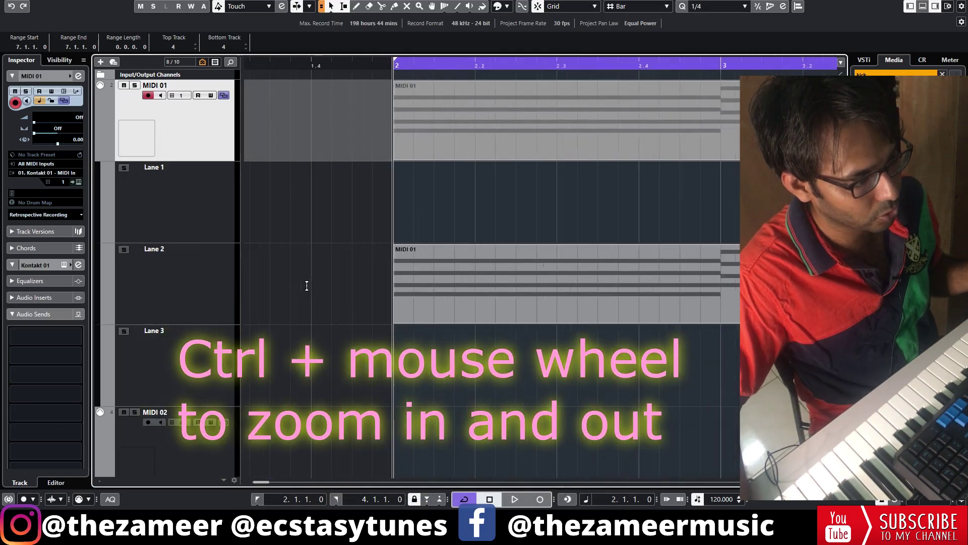
scroll(307, 285, "down", 3)
scroll(307, 285, "down", 2)
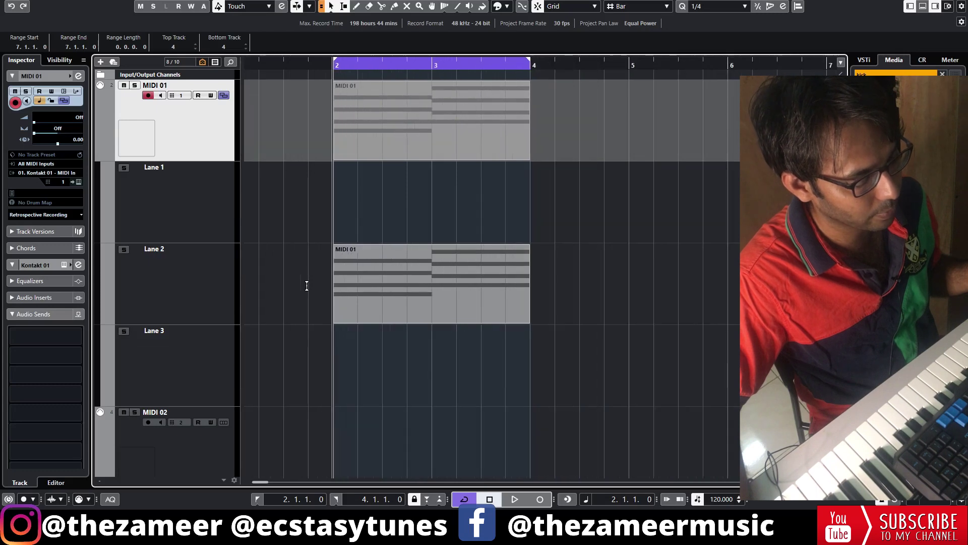
scroll(307, 285, "up", 5)
scroll(307, 286, "up", 2)
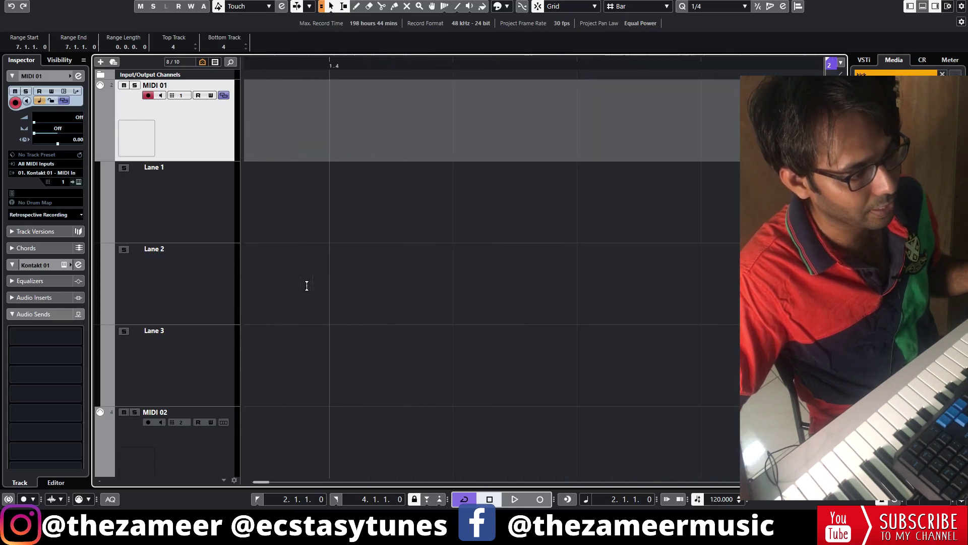
scroll(306, 286, "down", 6)
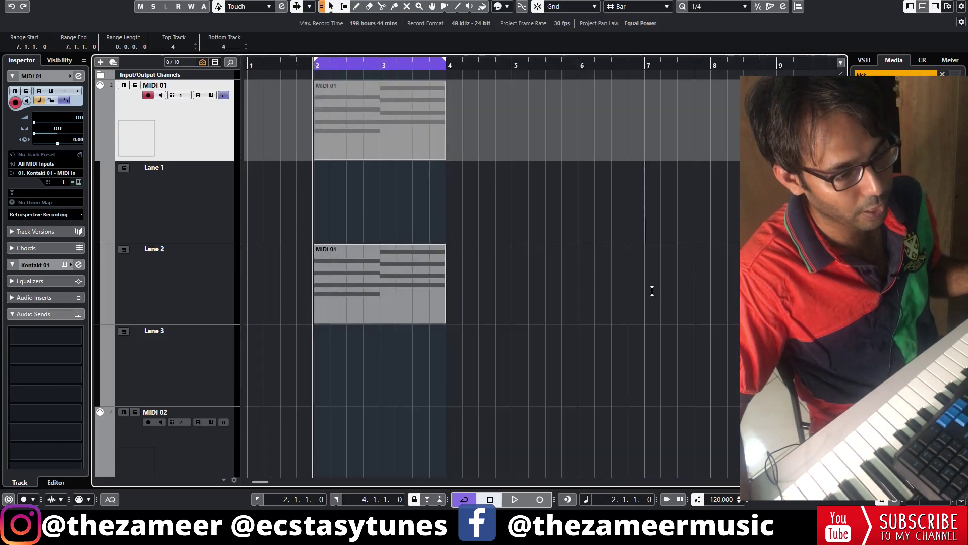
scroll(652, 291, "up", 4)
scroll(651, 291, "down", 6)
scroll(652, 291, "down", 8)
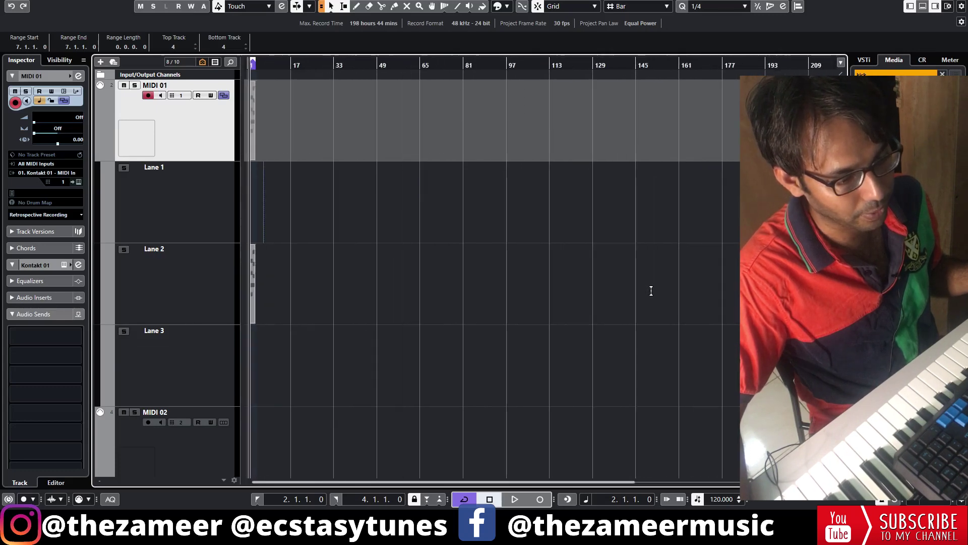
scroll(248, 270, "up", 10)
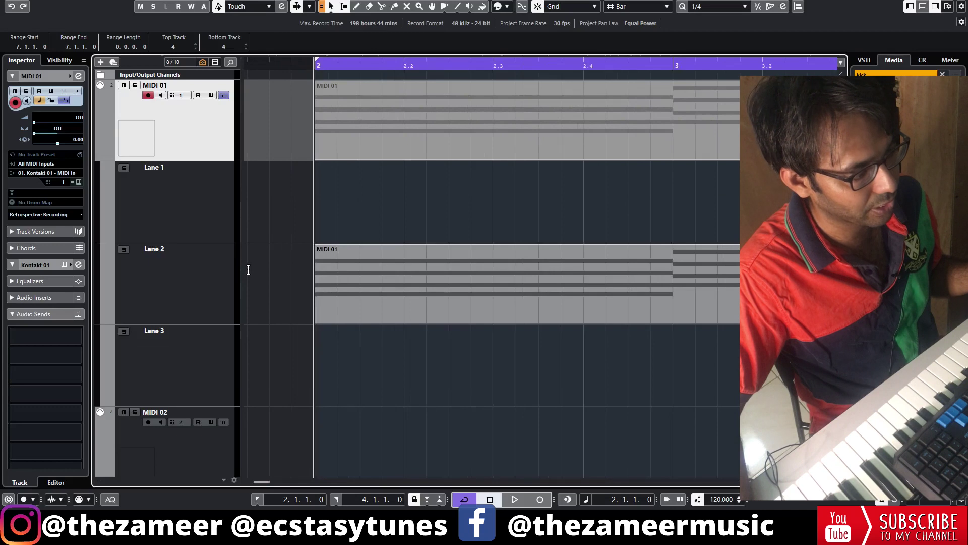
scroll(248, 270, "down", 3)
scroll(248, 269, "up", 3)
scroll(249, 270, "down", 4)
scroll(248, 270, "down", 2)
scroll(248, 270, "up", 3)
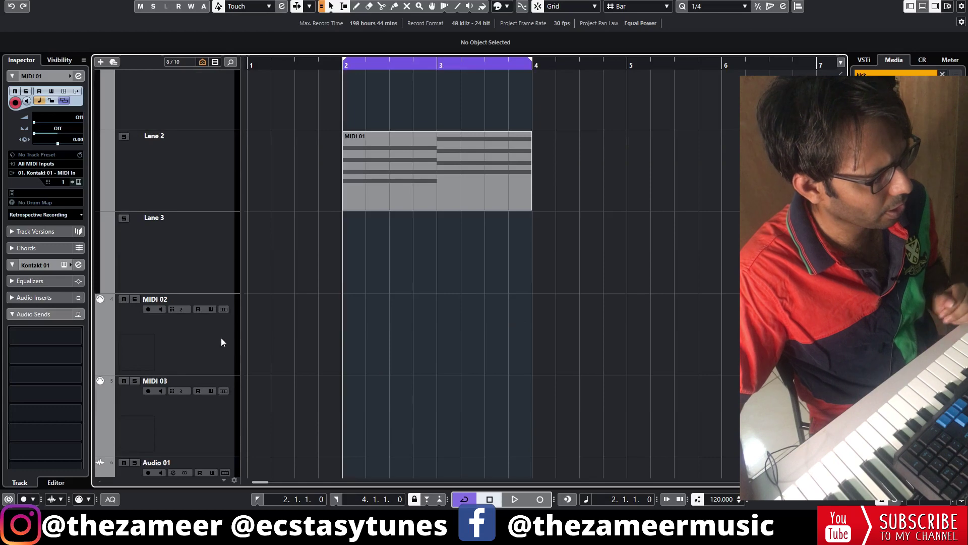
left_click(221, 337)
scroll(306, 290, "down", 3)
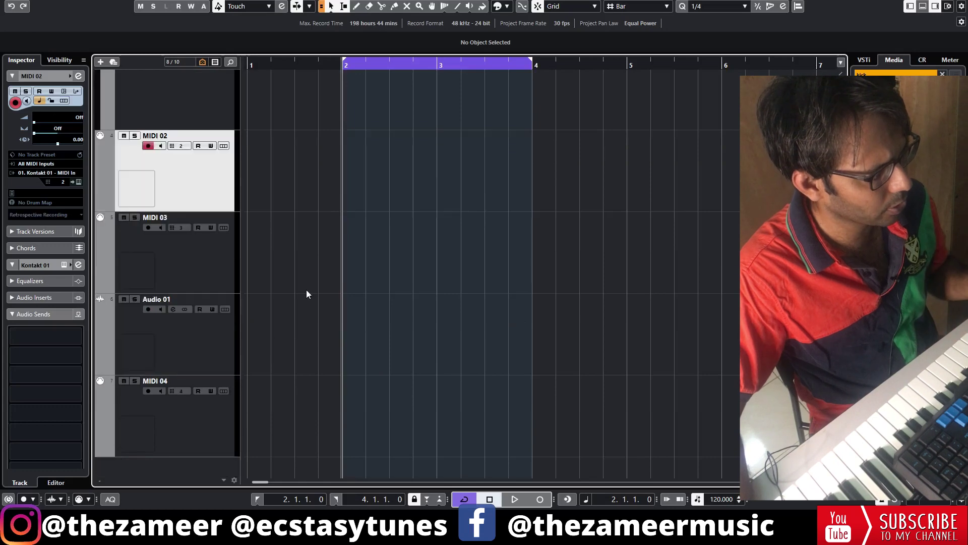
left_click(227, 418, "shift")
right_click(181, 416)
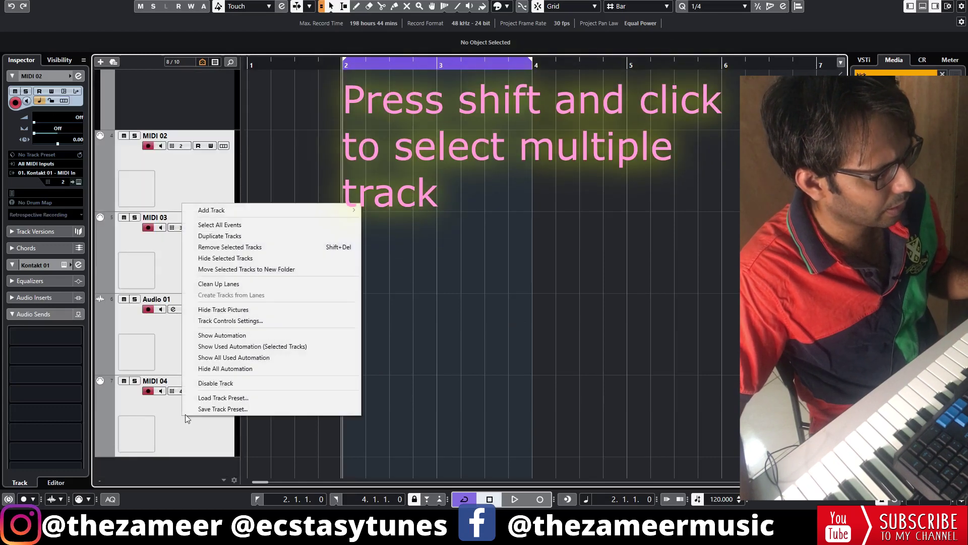
left_click(100, 192)
Remove the MIDI 02, MIDI 03, Audio 01 and MIDI 04 tracks together.
left_click(186, 164)
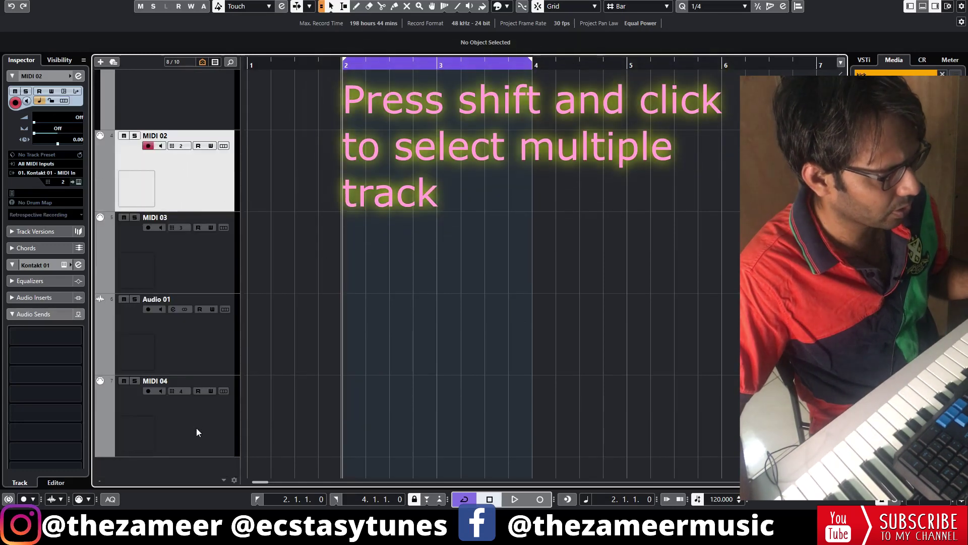
left_click(196, 427, "shift")
right_click(180, 421)
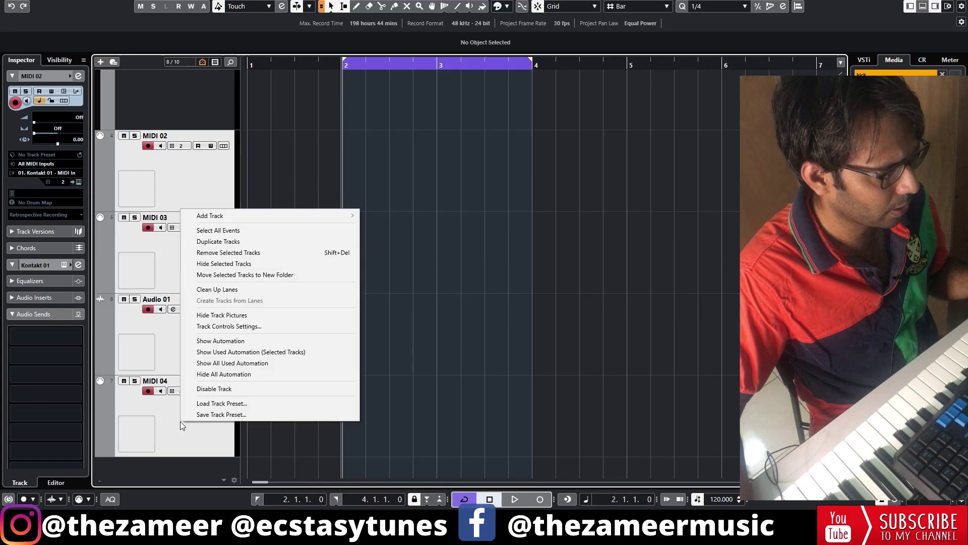
left_click(237, 252)
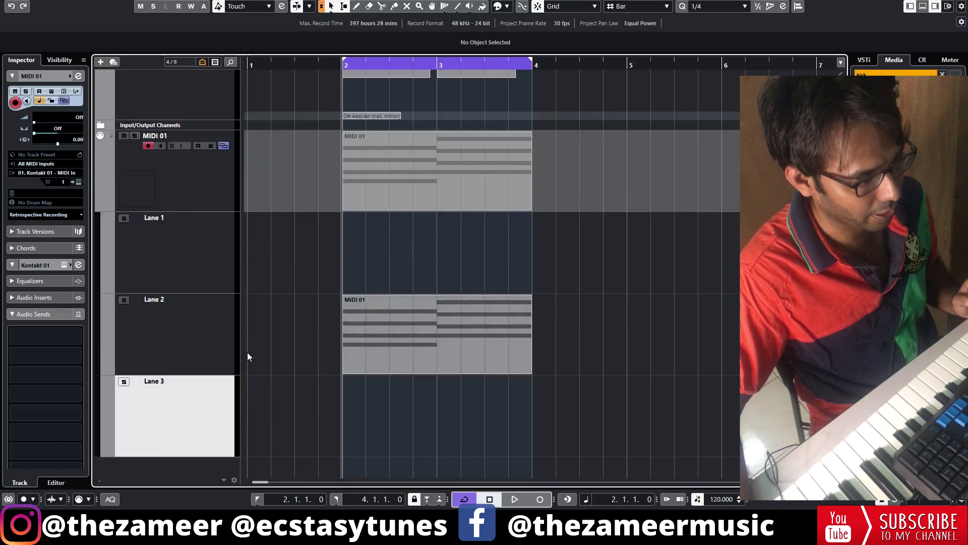
Open the MIDI 01 part on Lane 2 for note editing and delete all of its notes.
double_click(353, 328)
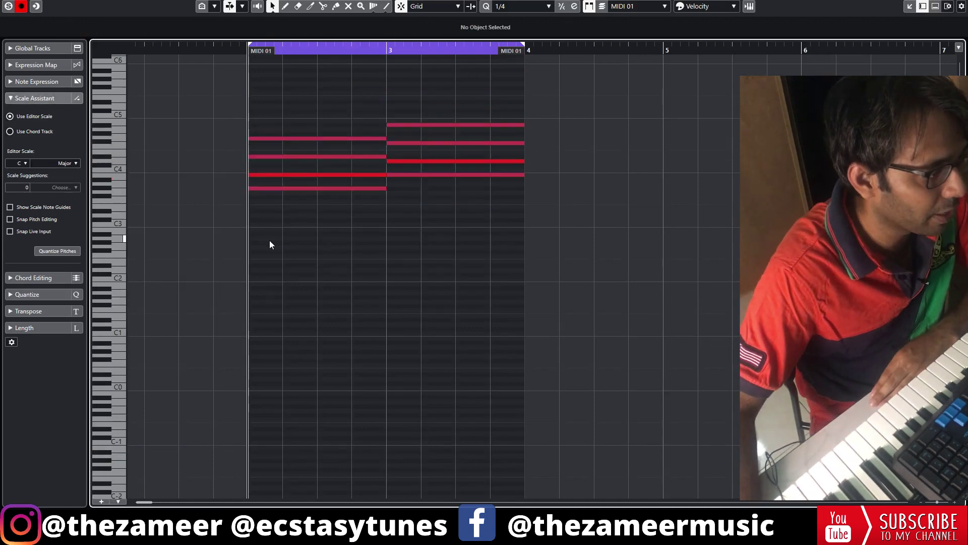
left_click_drag(225, 120, 504, 231)
key("Delete")
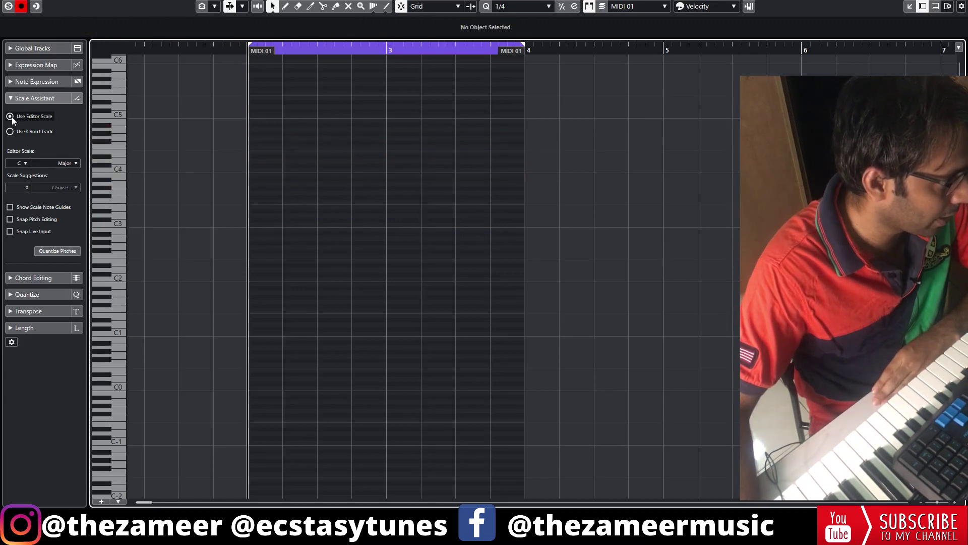
Enable scale note guides and pitch-editing snap for the C Major editor scale, and move the lowest note at bar 2 down to G1.
left_click(53, 210)
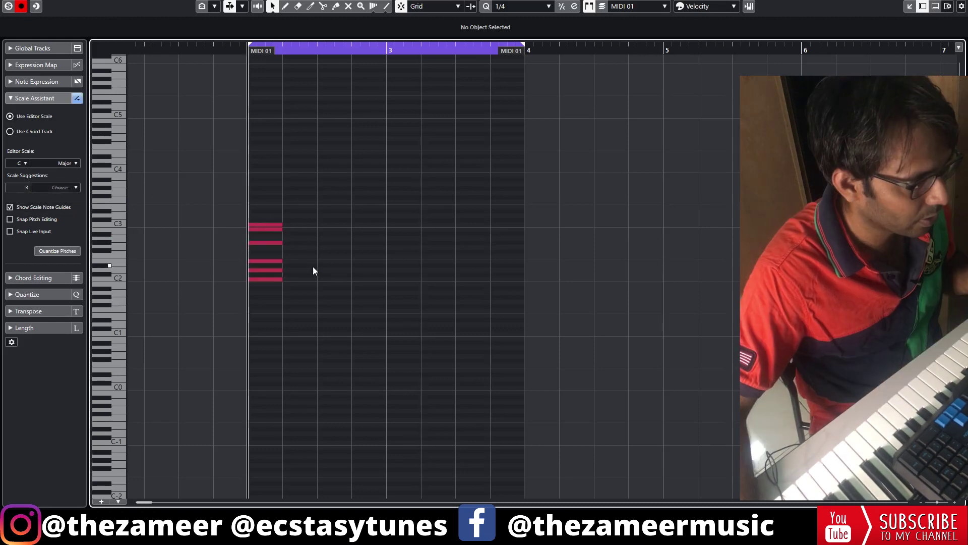
scroll(298, 267, "up", 2)
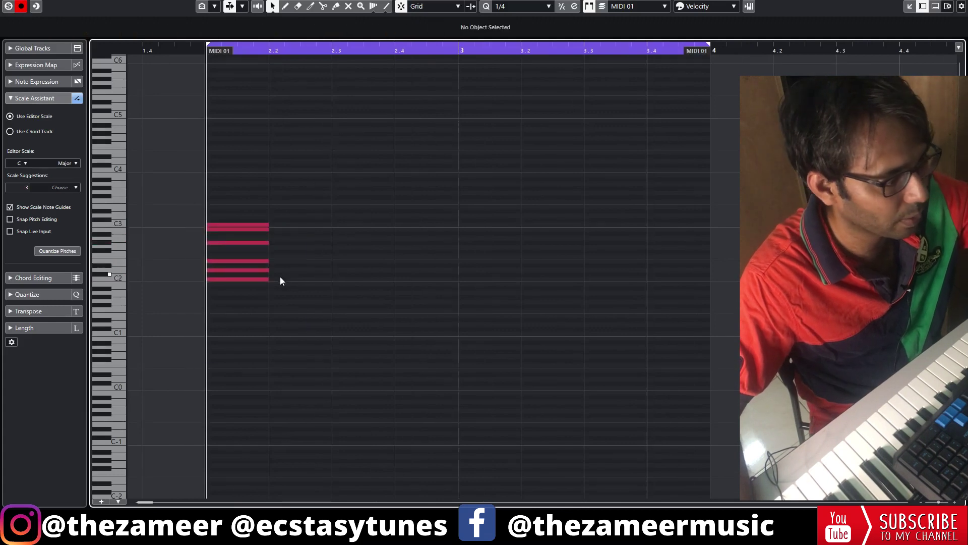
left_click(10, 219)
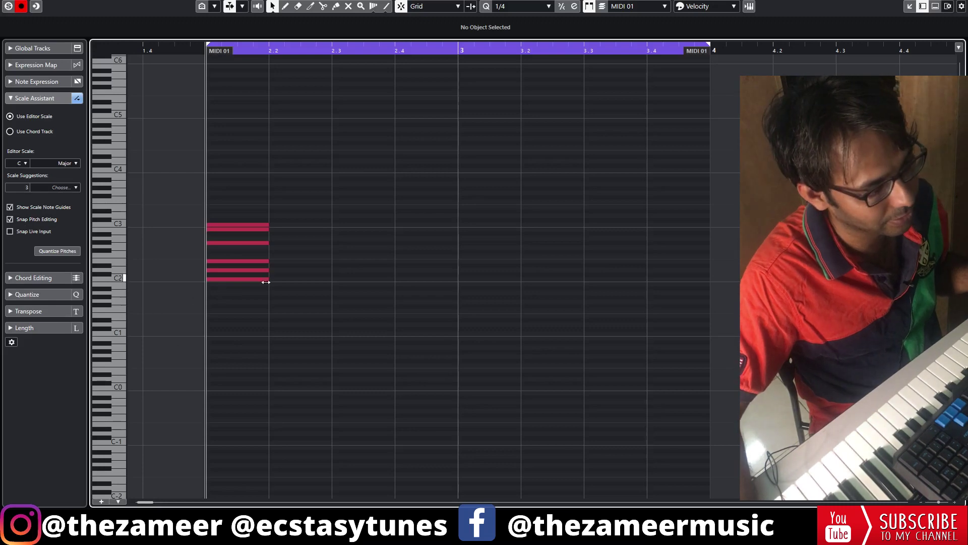
left_click_drag(235, 279, 241, 299)
left_click(246, 286)
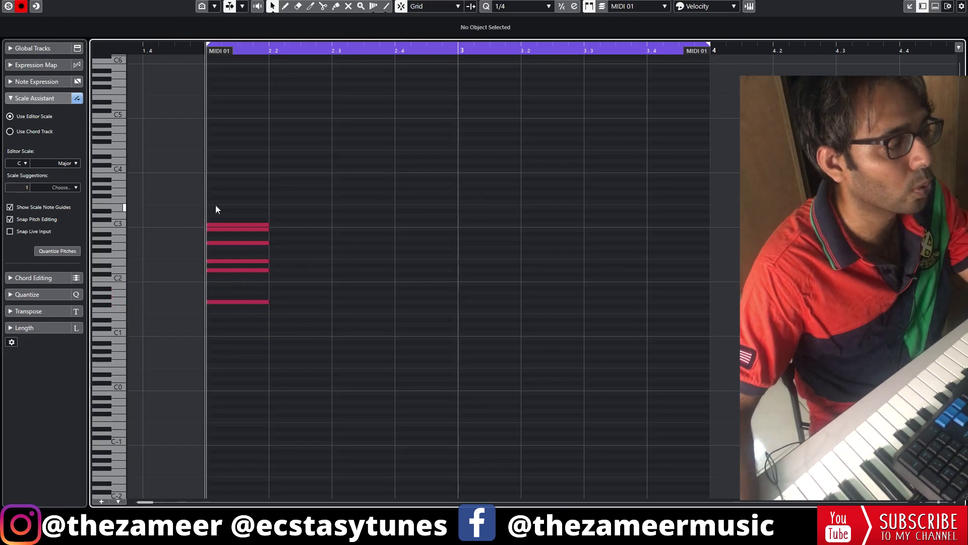
Turn on pitch visibility so the note editor shows only pitches with events.
left_click(217, 7)
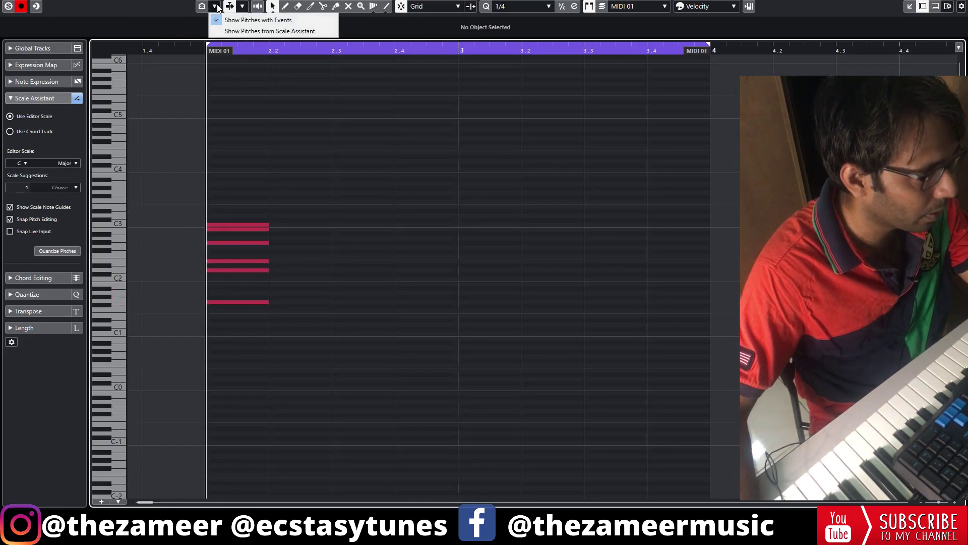
left_click(236, 83)
left_click(201, 7)
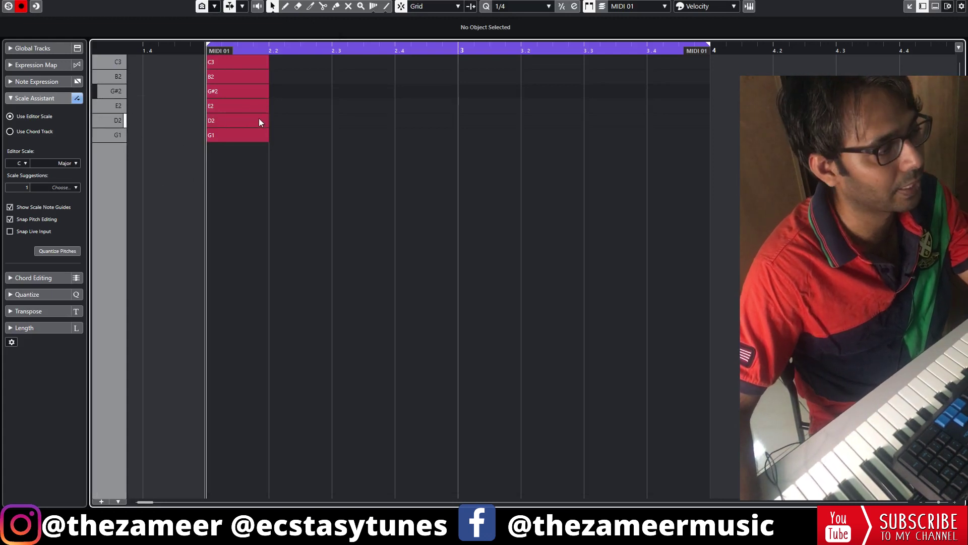
Switch the pitch visibility to show pitches from the Scale Assistant.
left_click(215, 6)
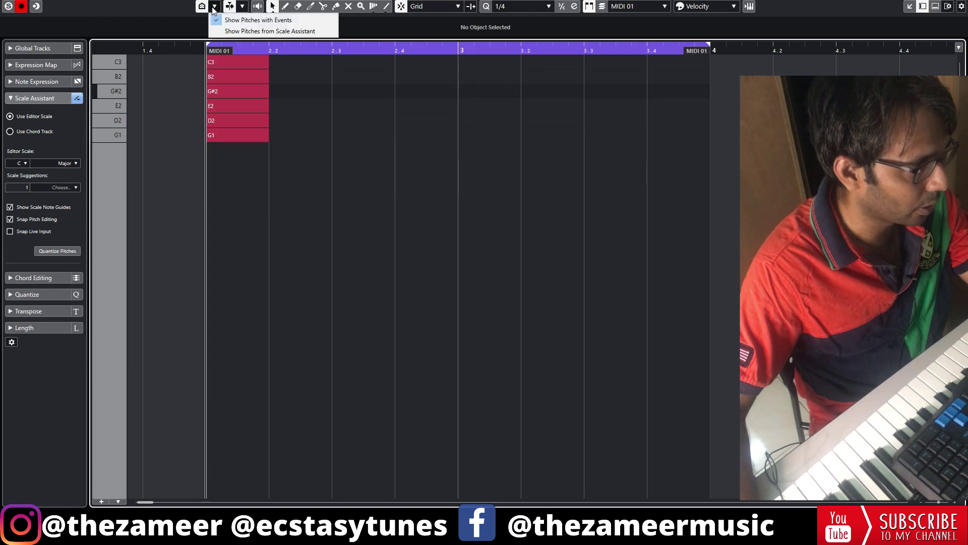
left_click(280, 31)
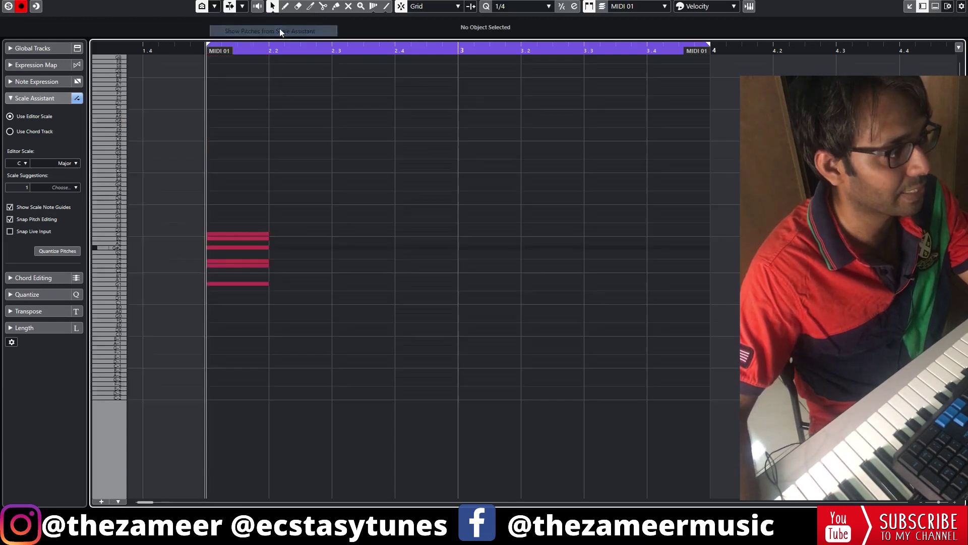
left_click_drag(213, 204, 251, 299)
left_click(279, 130)
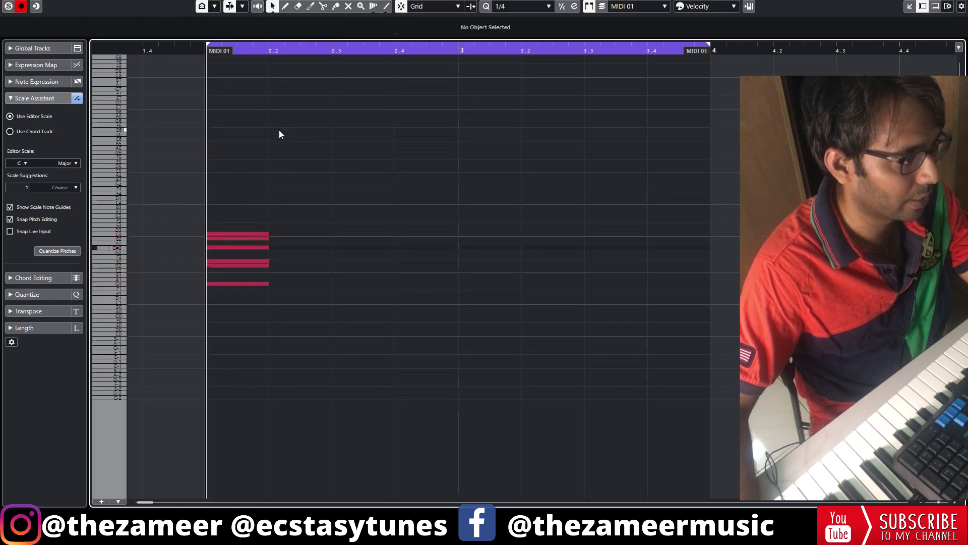
Add F3 and C4 notes at 2.2 and an E4 note at 2.3, and limit the display to pitches with events.
left_click(274, 219, "alt")
left_click(303, 202, "alt")
left_click(337, 194, "alt")
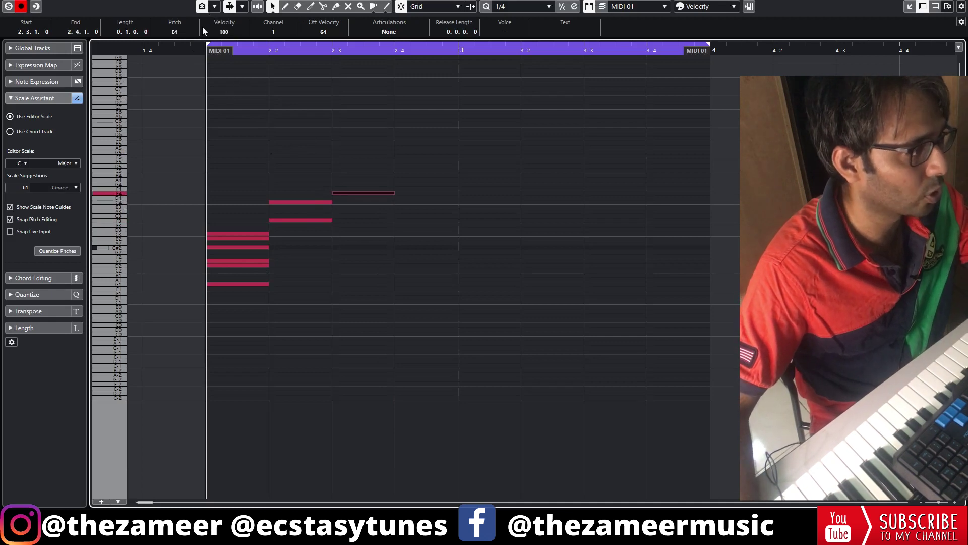
left_click(214, 9)
left_click(242, 19)
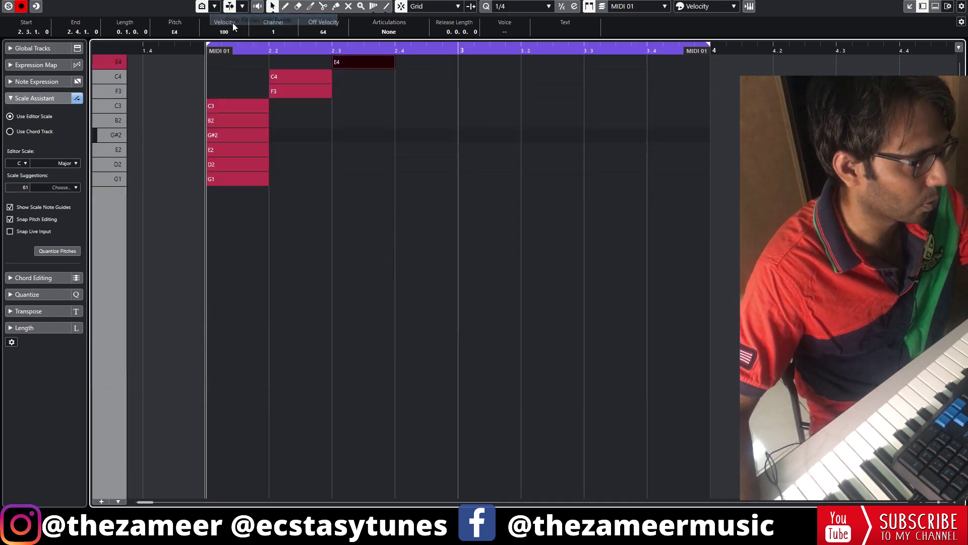